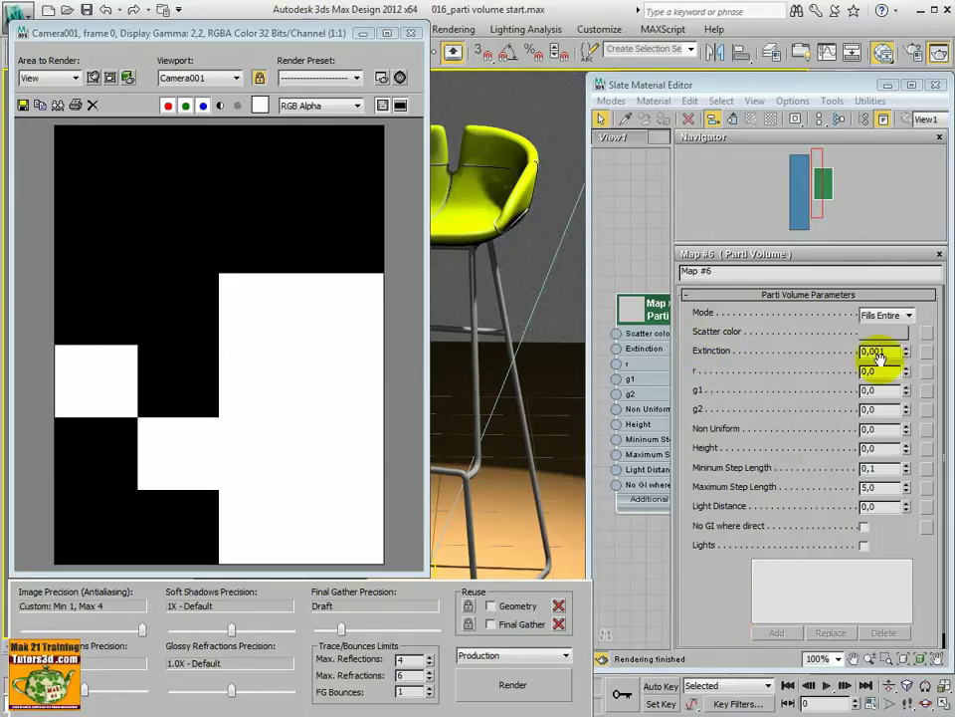
# Raise the fog Extinction to 0,041, start a test render, then stop and close it
pyautogui.moveTo(907, 354); pyautogui.dragTo(906, 349)
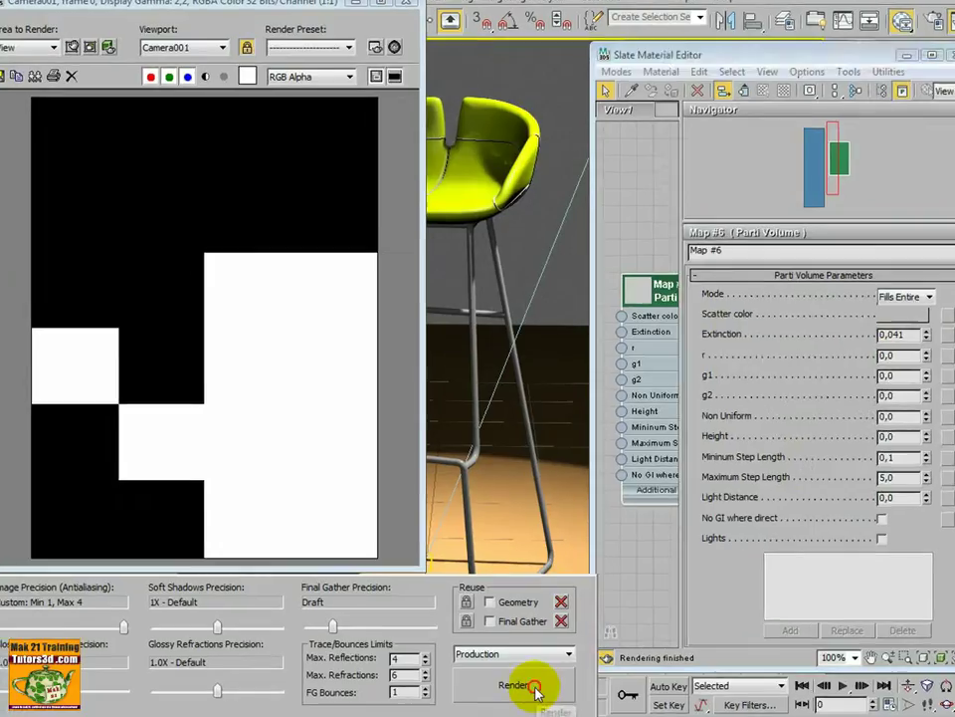
pyautogui.click(543, 690)
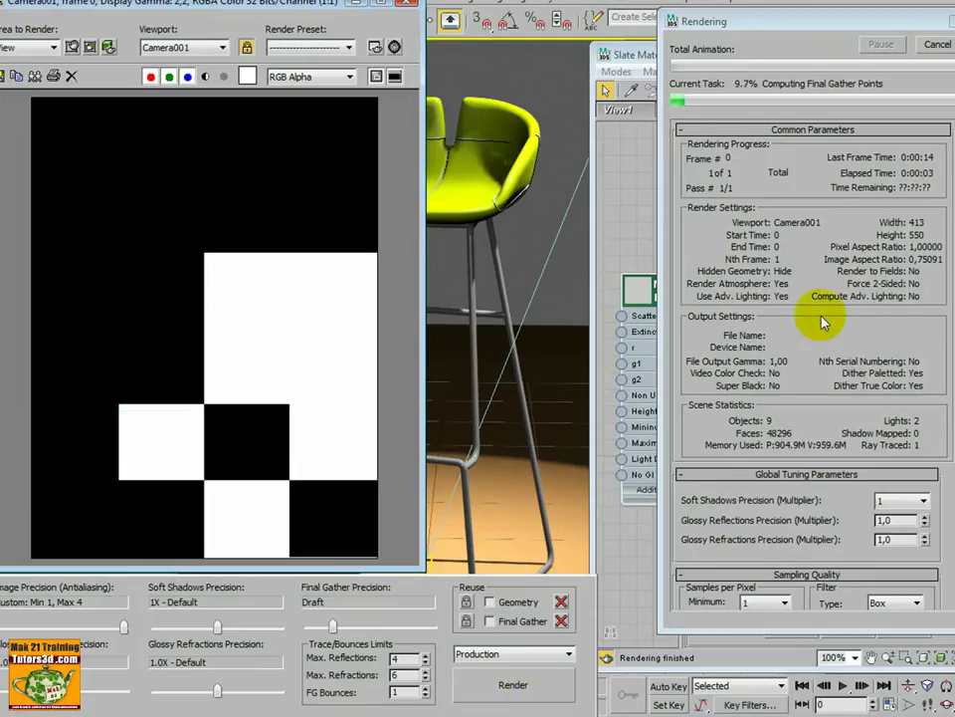
pyautogui.click(938, 44)
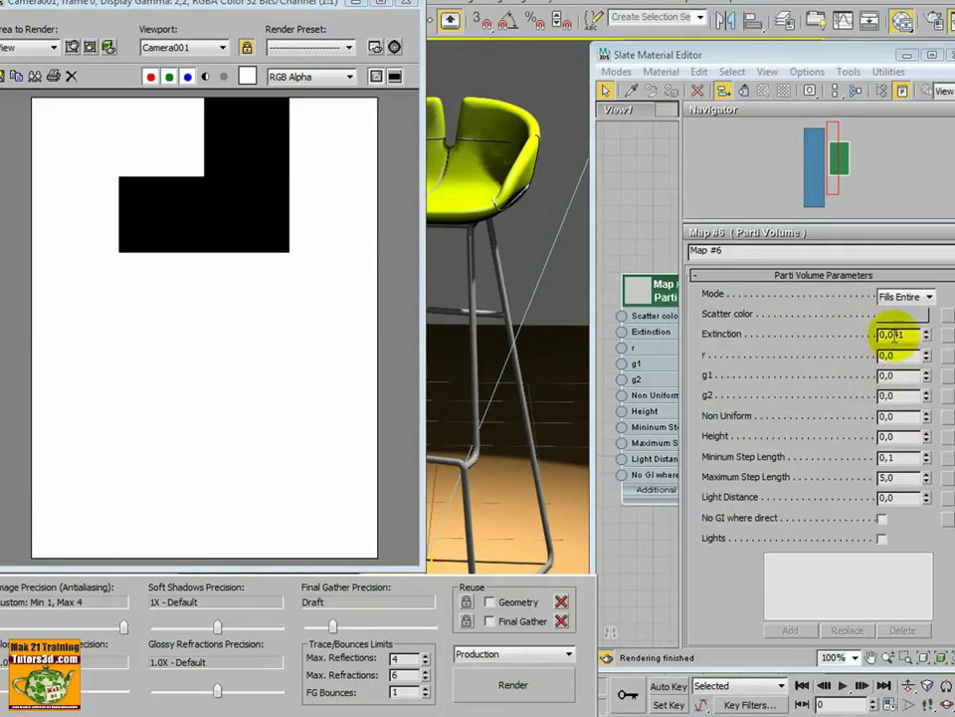
pyautogui.moveTo(895, 334); pyautogui.dragTo(907, 335)
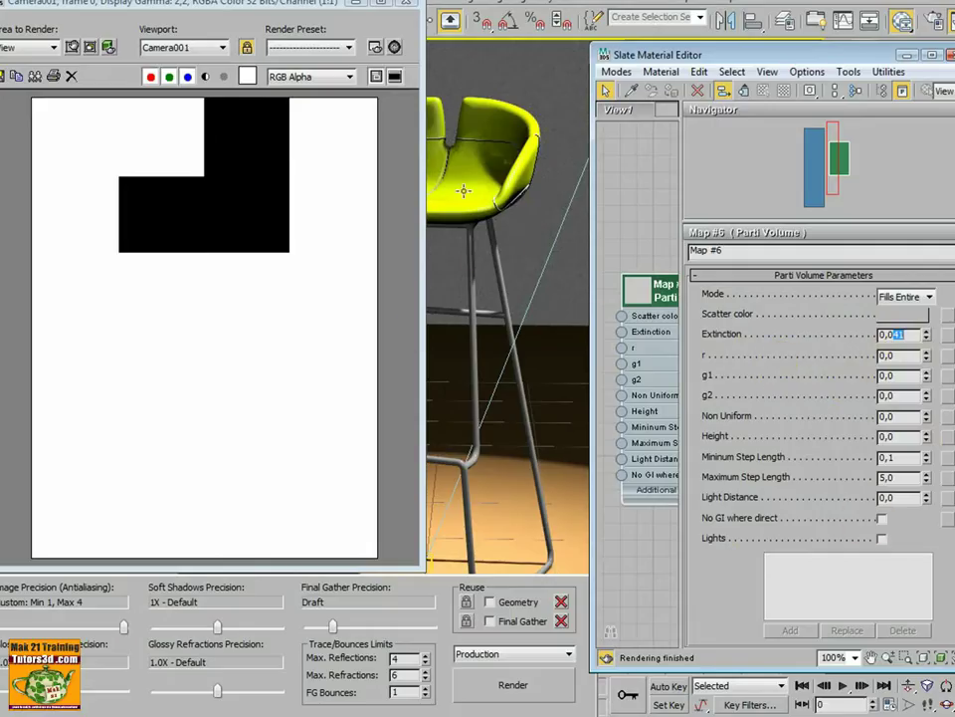
pyautogui.click(406, 4)
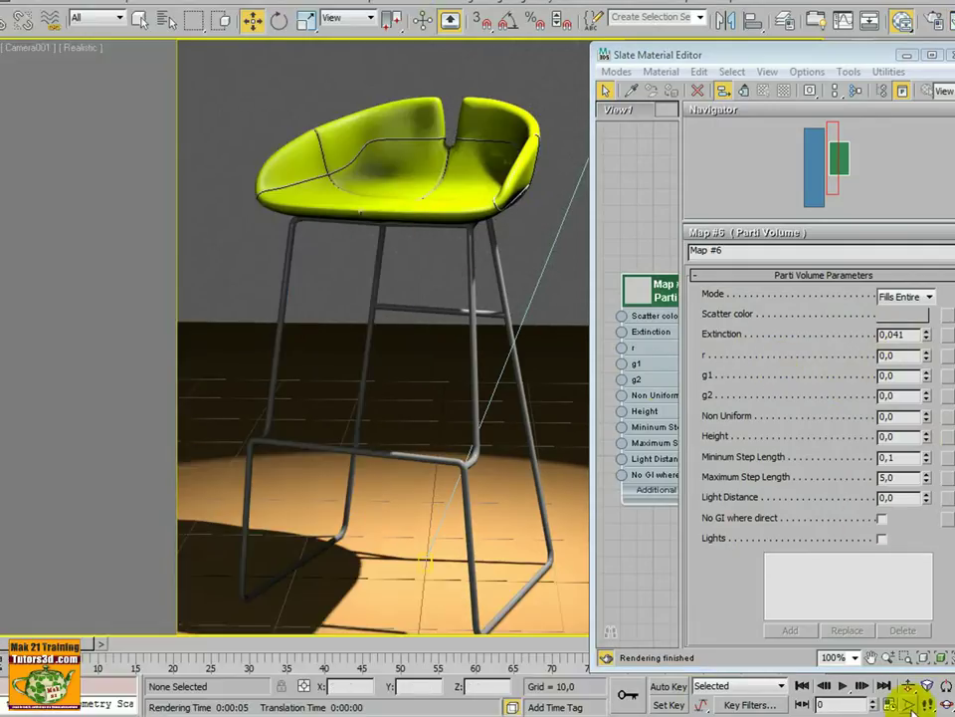
# Maximize the Perspective viewport showing the stool scene
pyautogui.hotkey('alt', 'w')
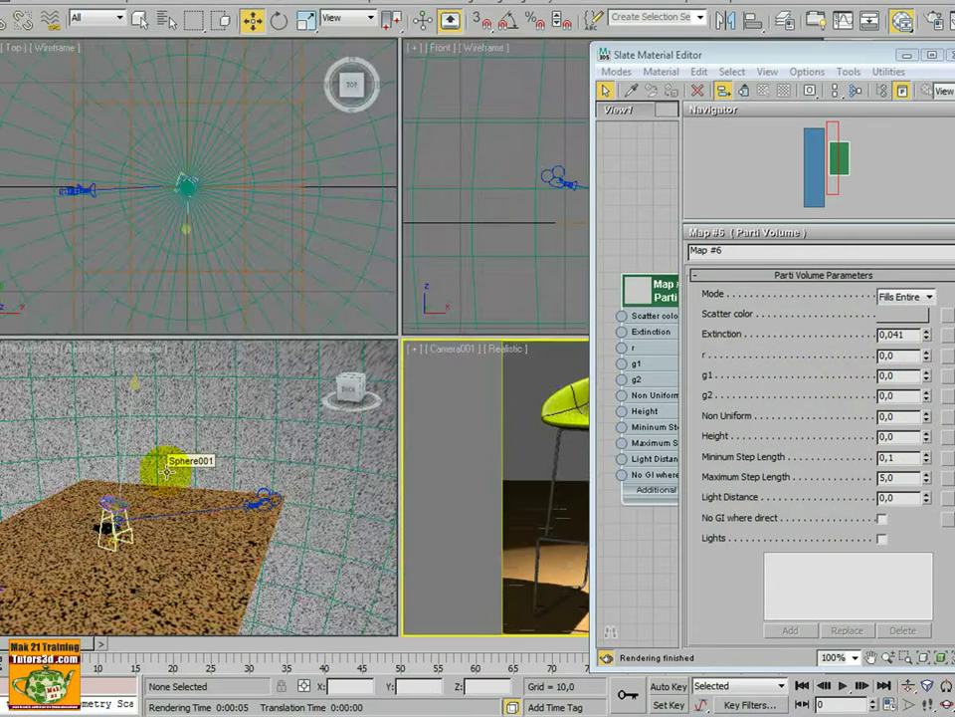
pyautogui.hotkey('alt', 'w')
pyautogui.hotkey('alt', 'w')
pyautogui.click(220, 379)
pyautogui.hotkey('alt', 'w')
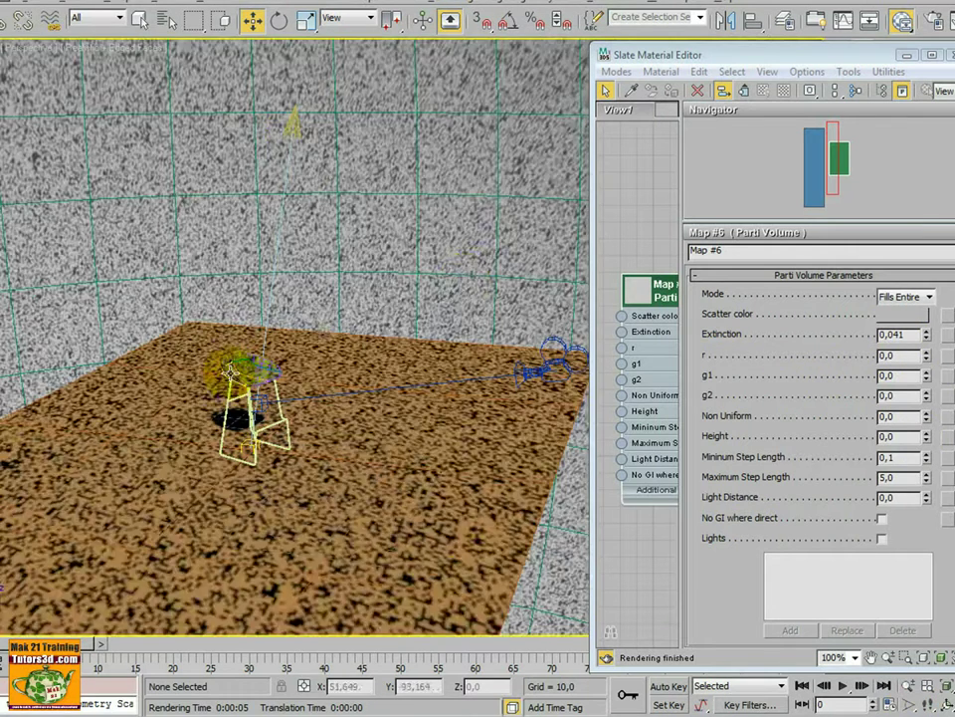
# Select the spotlight and orbit around the dome to view the scene from outside
pyautogui.click(299, 124)
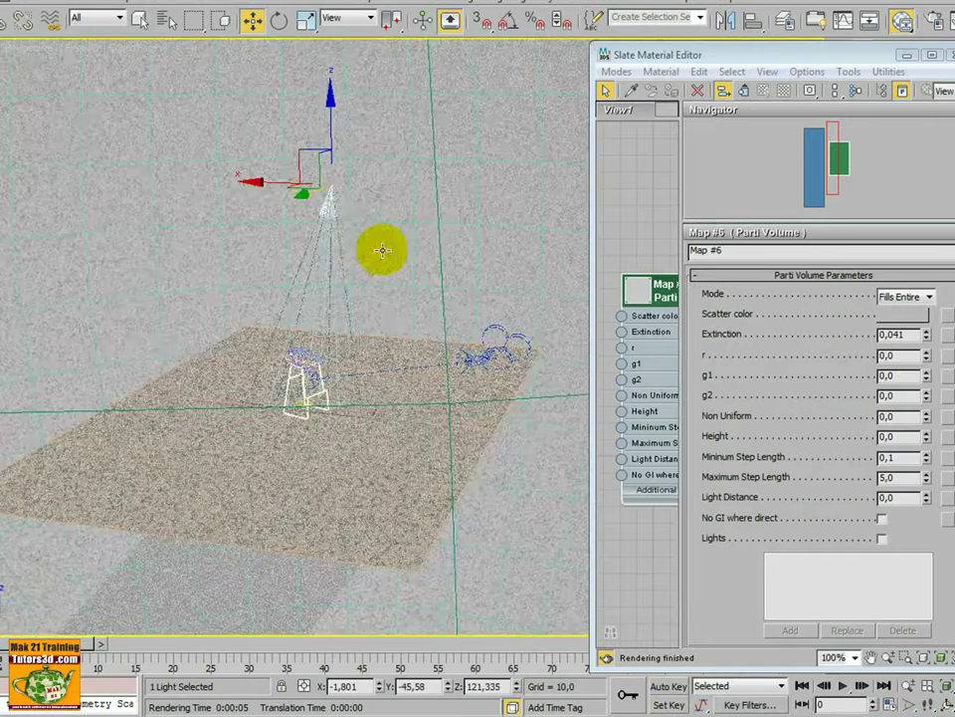
pyautogui.moveTo(379, 247)
pyautogui.keyDown('alt'); pyautogui.mouseDown(button='middle')
pyautogui.moveTo(216, 263)
pyautogui.moveTo(153, 352)
pyautogui.mouseUp(button='middle'); pyautogui.keyUp('alt')
pyautogui.scroll(-3, 299, 325)
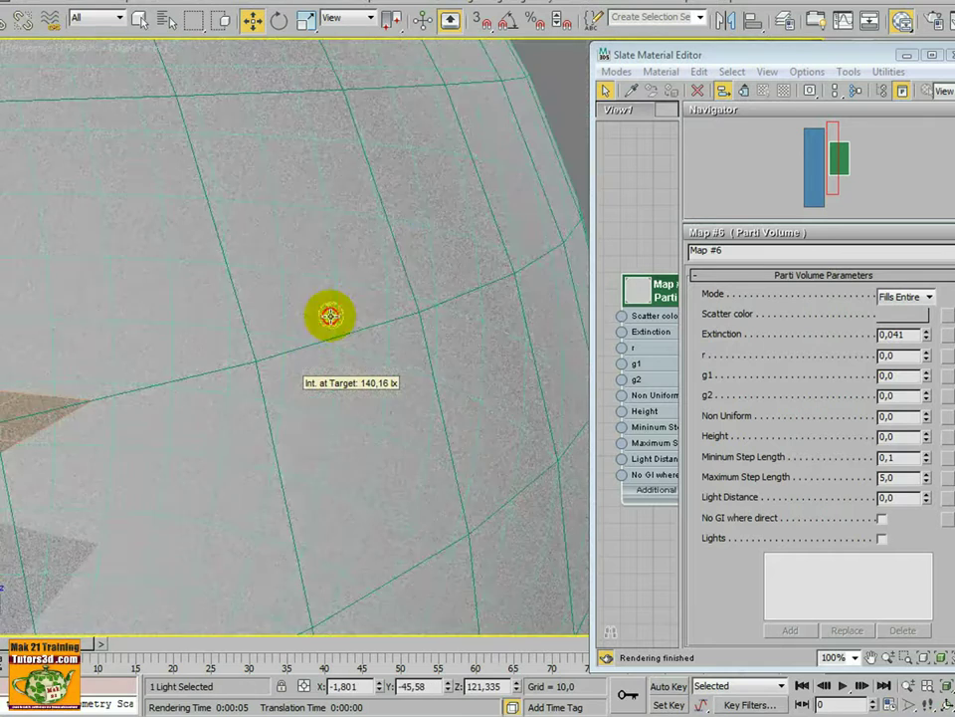
pyautogui.click(328, 315)
pyautogui.scroll(4, 331, 313)
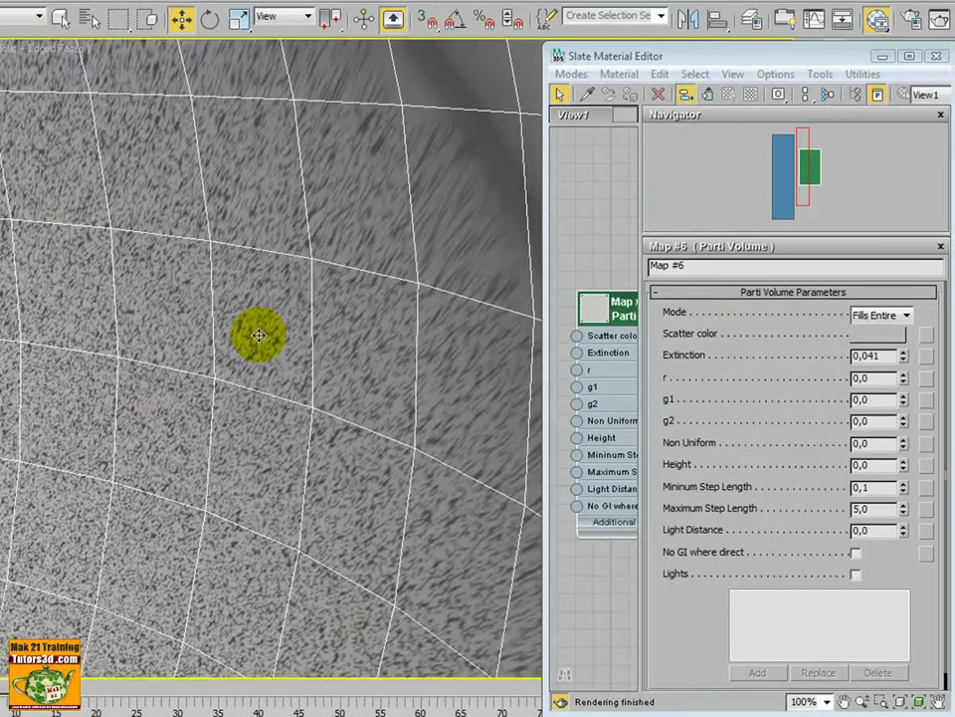
pyautogui.moveTo(257, 336)
pyautogui.mouseDown(button='middle')
pyautogui.moveTo(51, 294)
pyautogui.moveTo(283, 342)
pyautogui.moveTo(142, 316)
pyautogui.moveTo(205, 209)
pyautogui.mouseUp(button='middle')
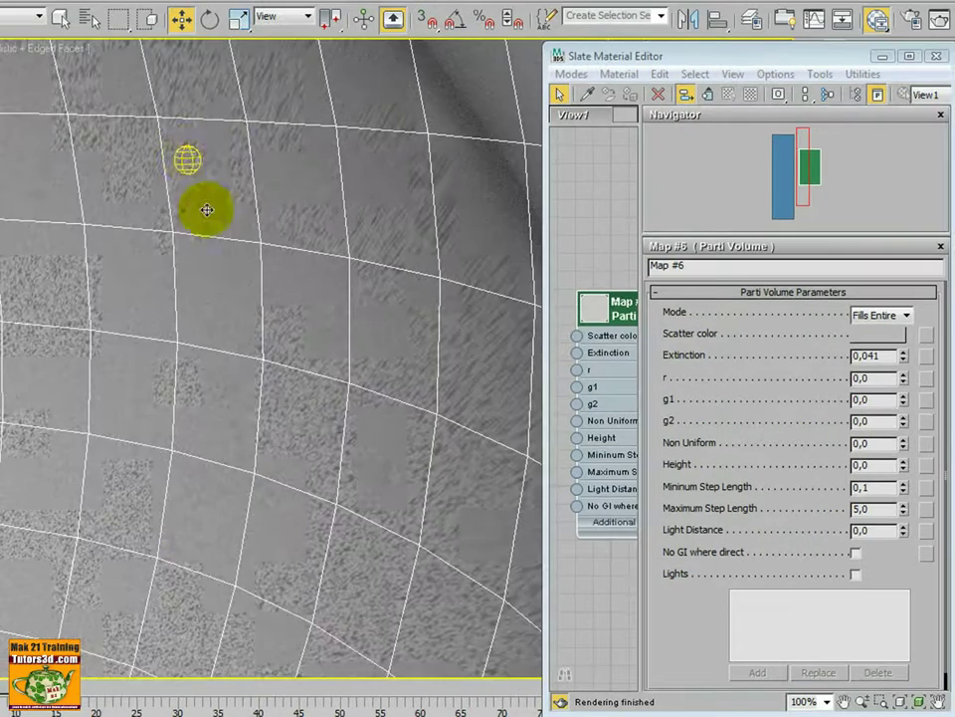
pyautogui.click(189, 157)
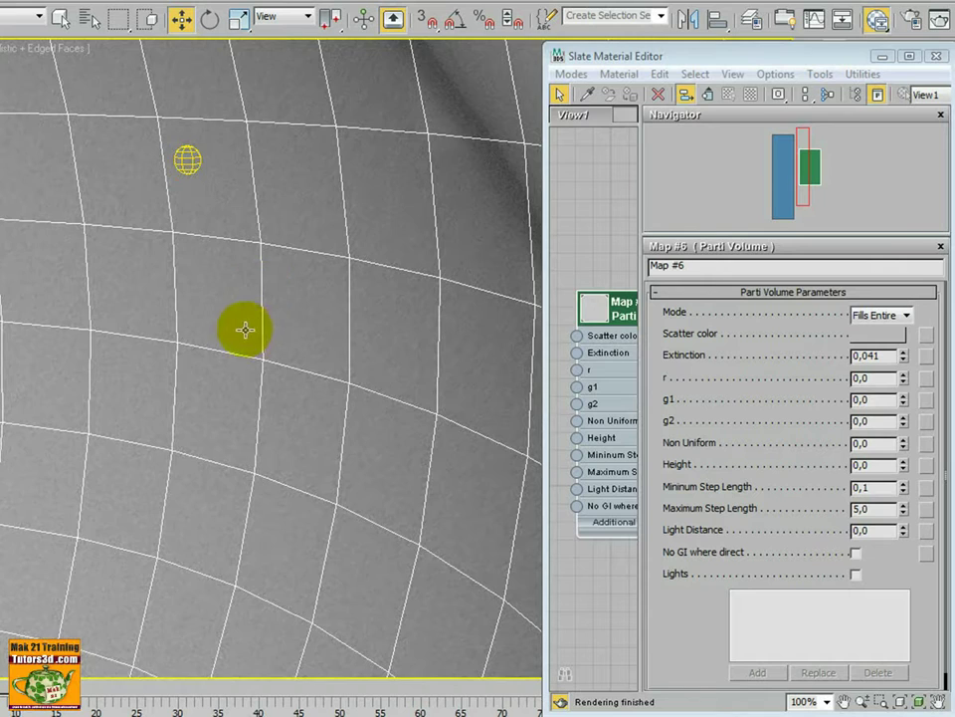
pyautogui.moveTo(245, 331)
pyautogui.keyDown('alt'); pyautogui.mouseDown(button='middle')
pyautogui.moveTo(194, 334)
pyautogui.moveTo(433, 323)
pyautogui.moveTo(270, 347)
pyautogui.moveTo(311, 341)
pyautogui.moveTo(290, 322)
pyautogui.moveTo(497, 403)
pyautogui.mouseUp(button='middle'); pyautogui.keyUp('alt')
pyautogui.scroll(2, 286, 327)
# Turn on the fog's Lights option and add the spotlight TPhotometricLight001 to it
pyautogui.click(856, 574)
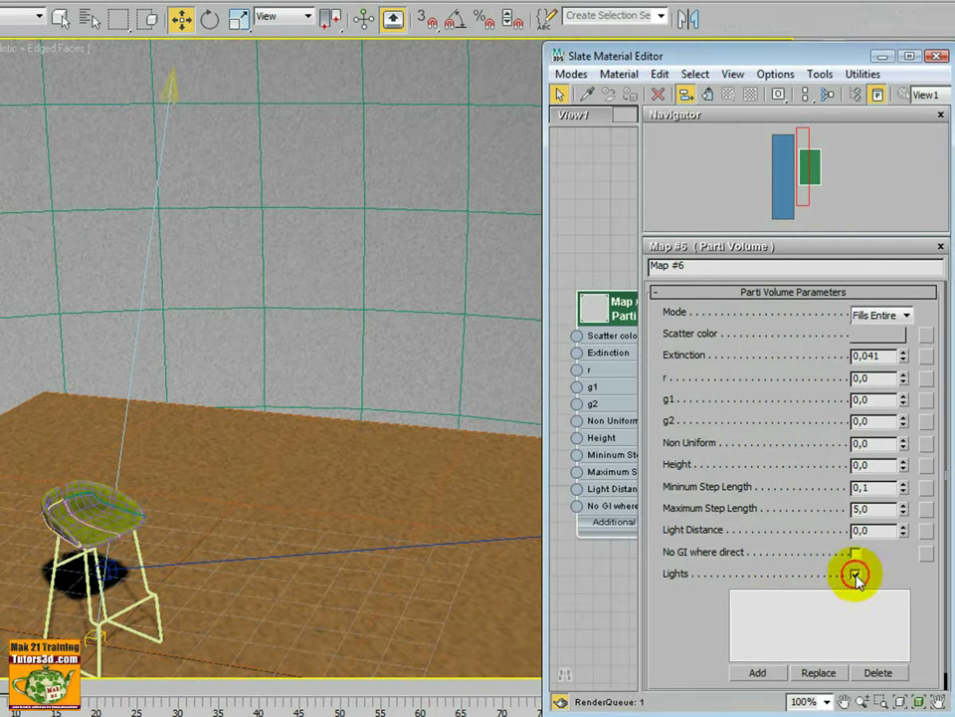
pyautogui.click(759, 672)
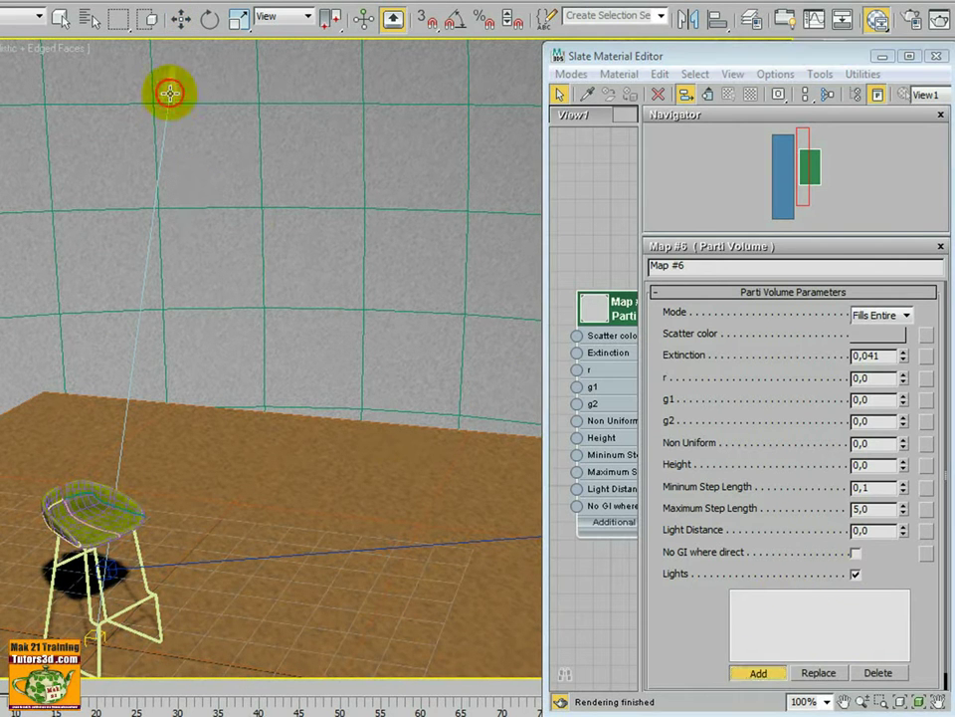
pyautogui.click(170, 95)
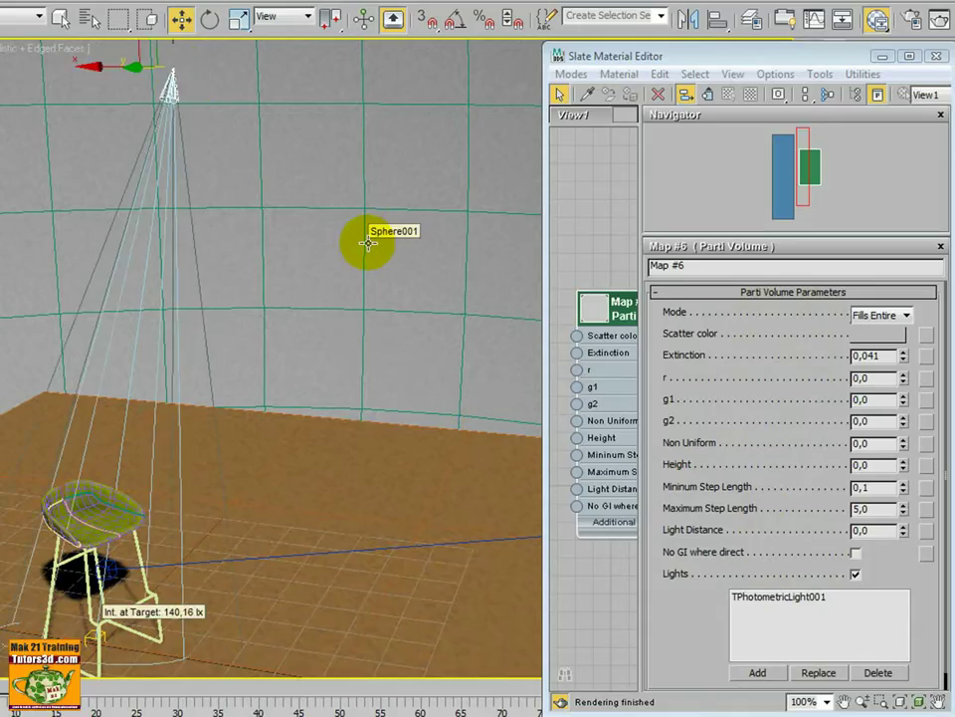
# Restore the maximized Camera001 view and switch to Select Object
pyautogui.hotkey('alt', 'w')
pyautogui.rightClick(467, 483)
pyautogui.hotkey('alt', 'w')
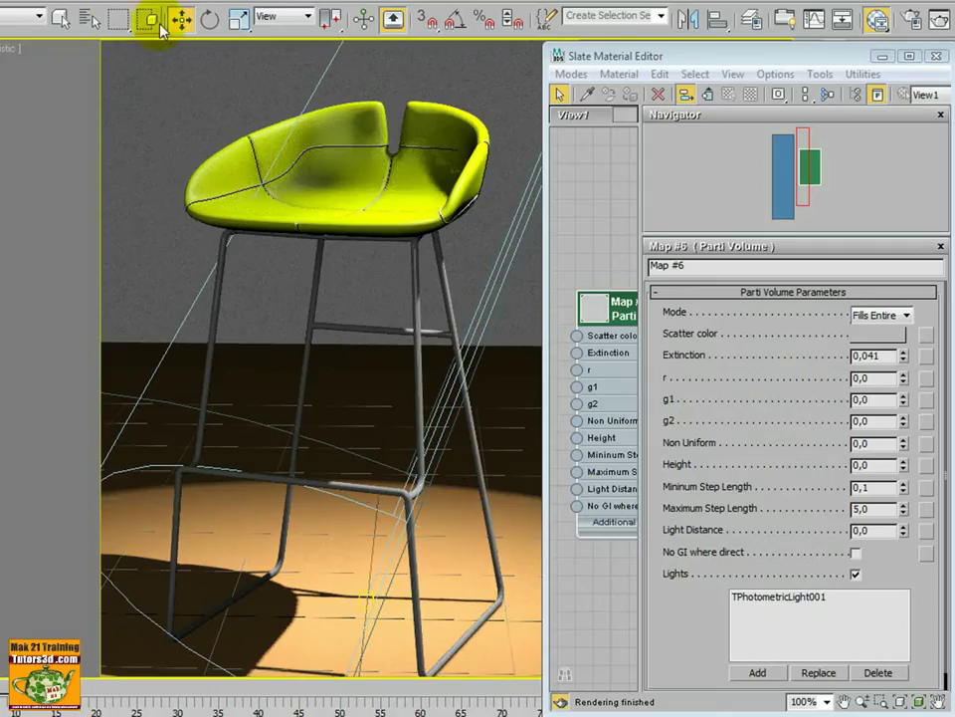
pyautogui.click(62, 17)
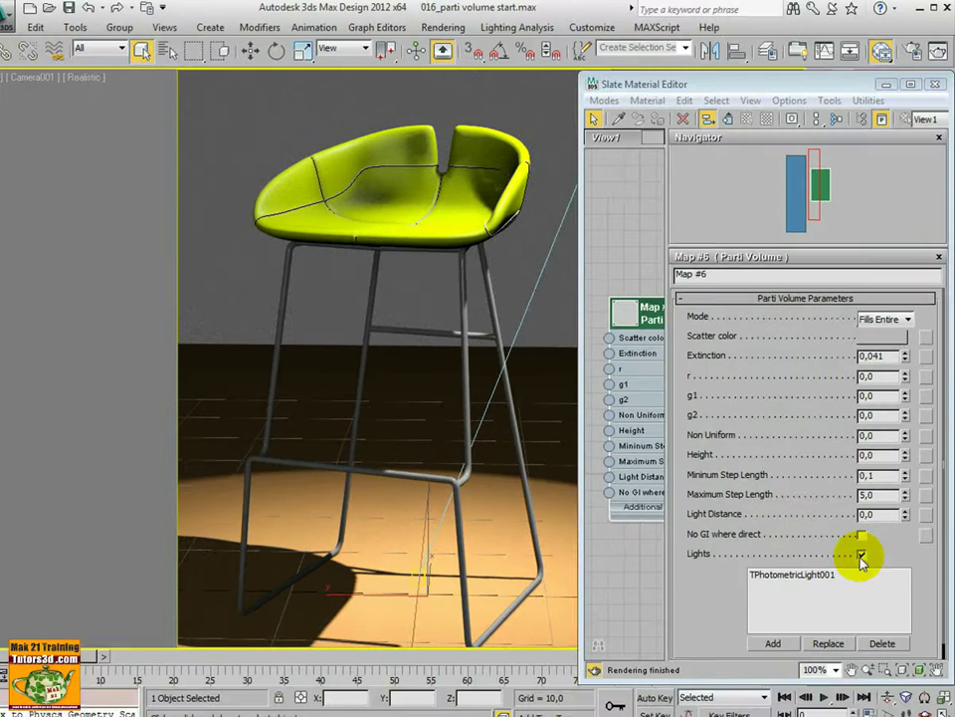
# Test render, then set Extinction to 0,05 and re-render, stopping partway
pyautogui.click(939, 50)
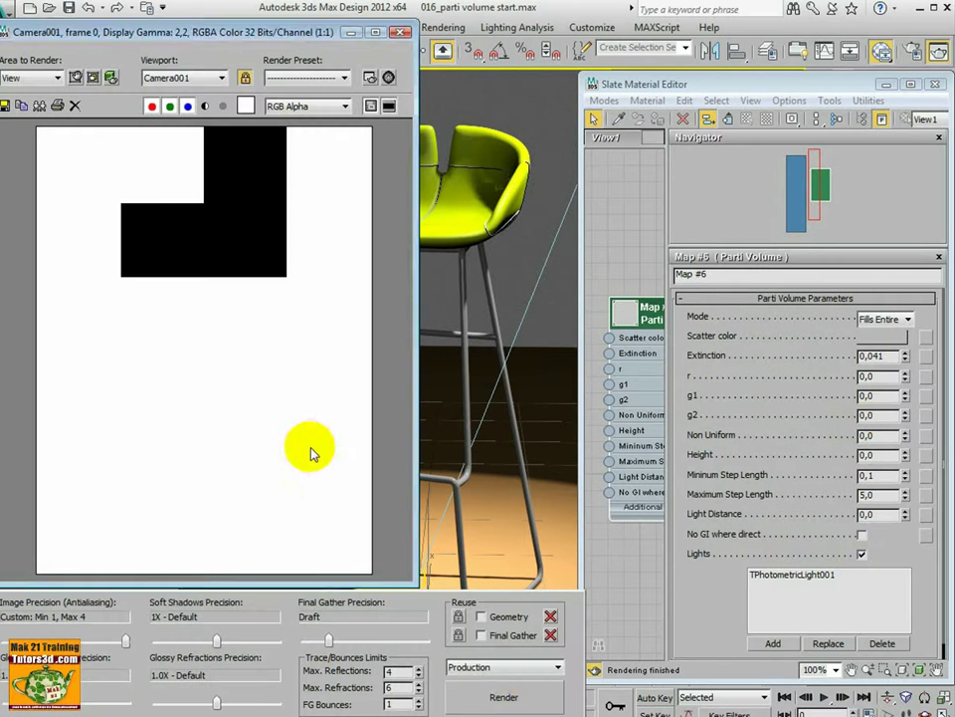
pyautogui.click(503, 697)
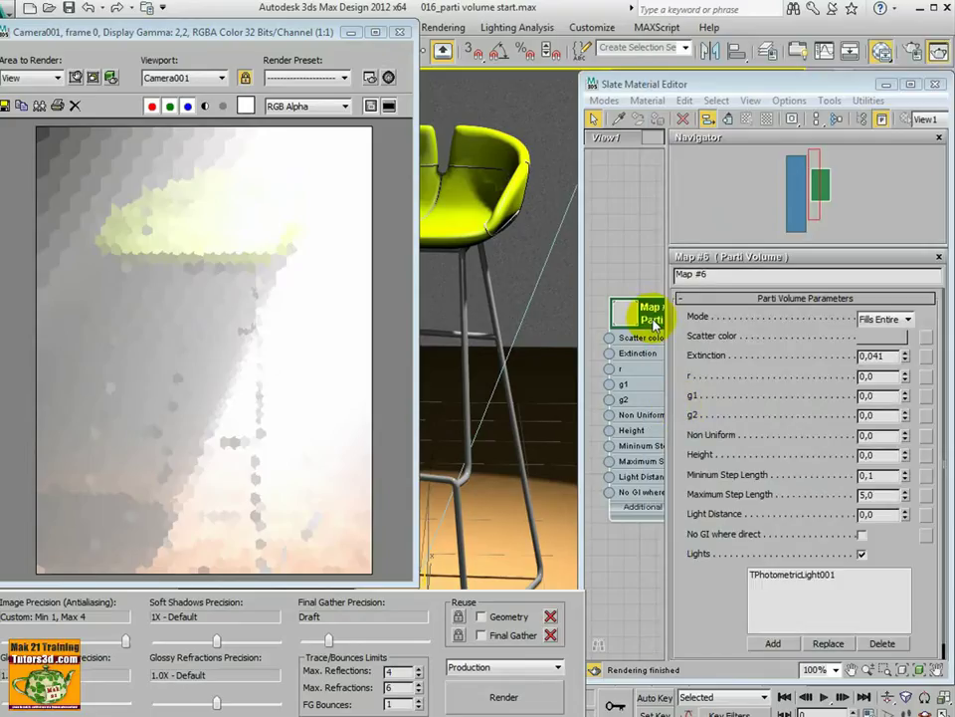
pyautogui.moveTo(871, 357); pyautogui.dragTo(889, 358)
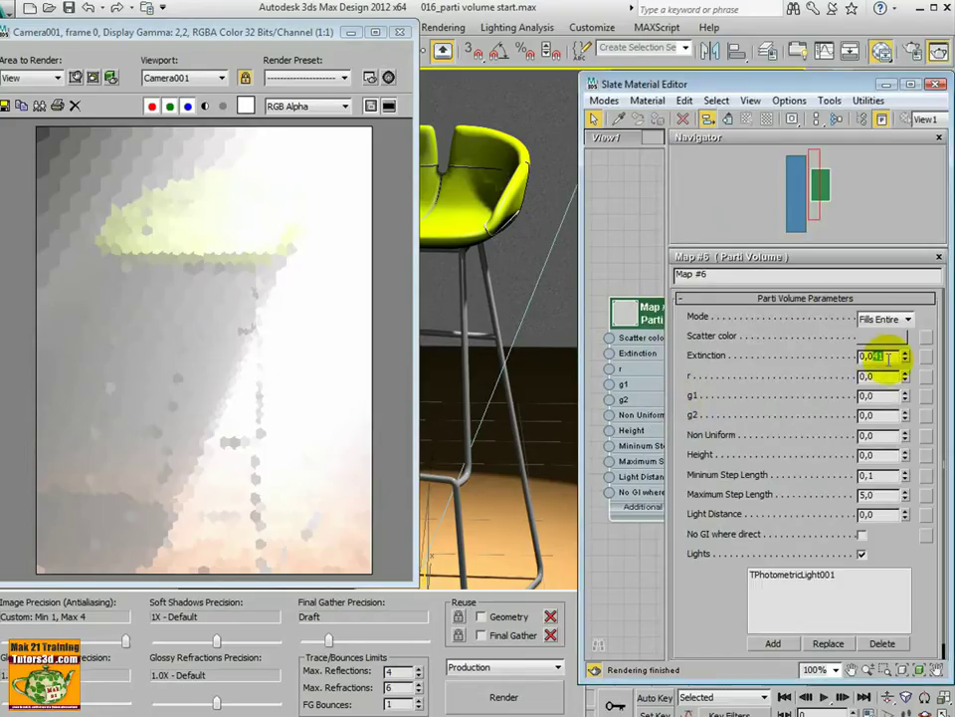
pyautogui.press('Return')
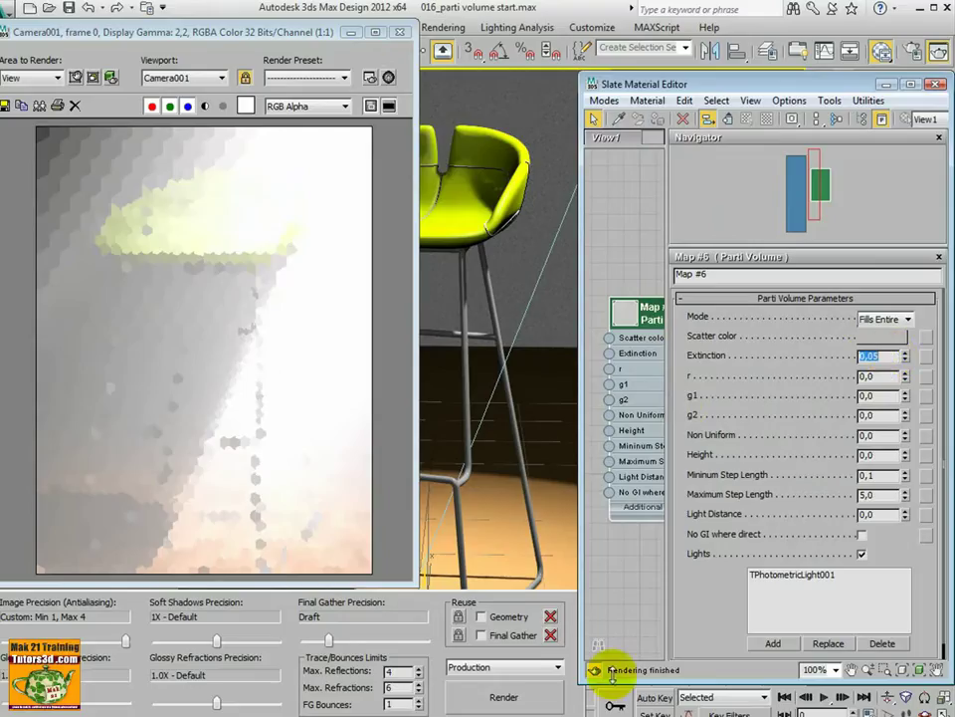
pyautogui.click(520, 702)
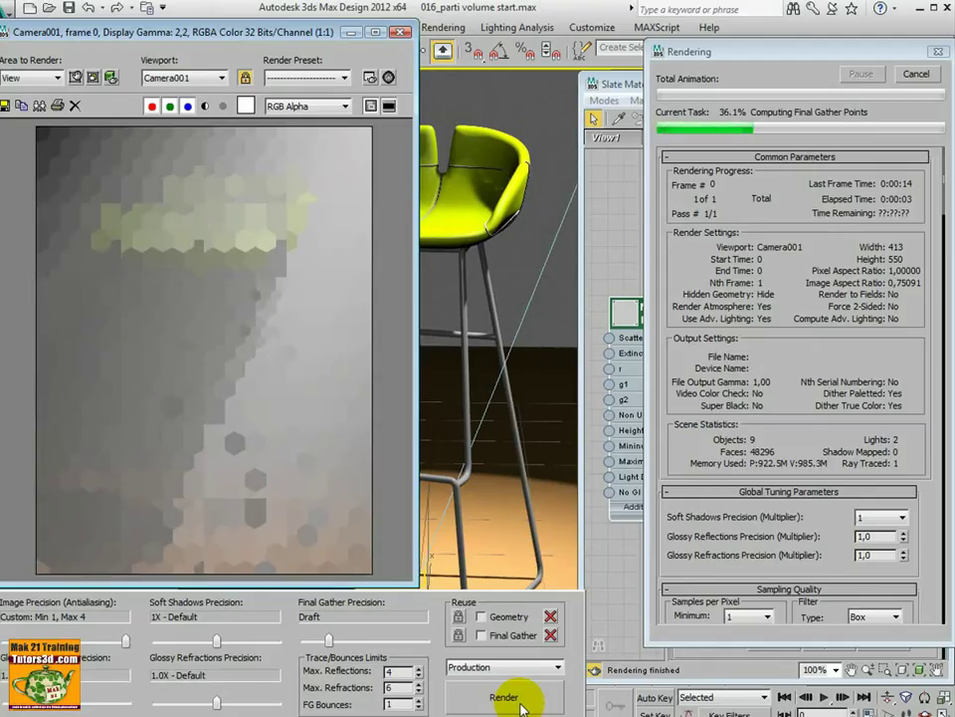
pyautogui.click(916, 75)
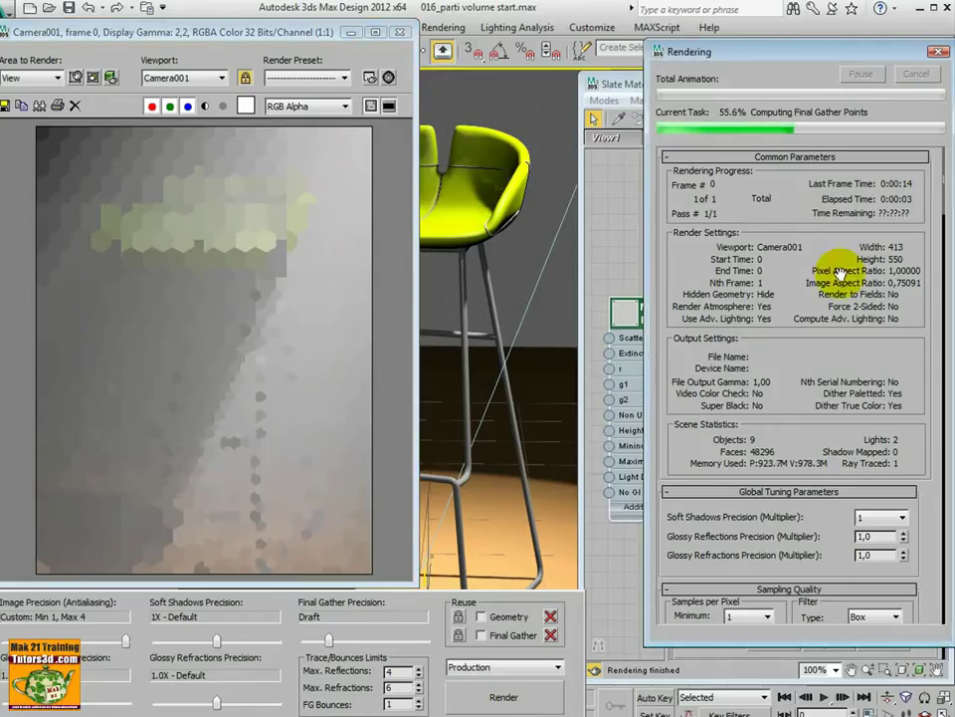
pyautogui.press('Escape')
# Set Extinction to 0,04 and render until the fog cone shows
pyautogui.doubleClick(876, 357)
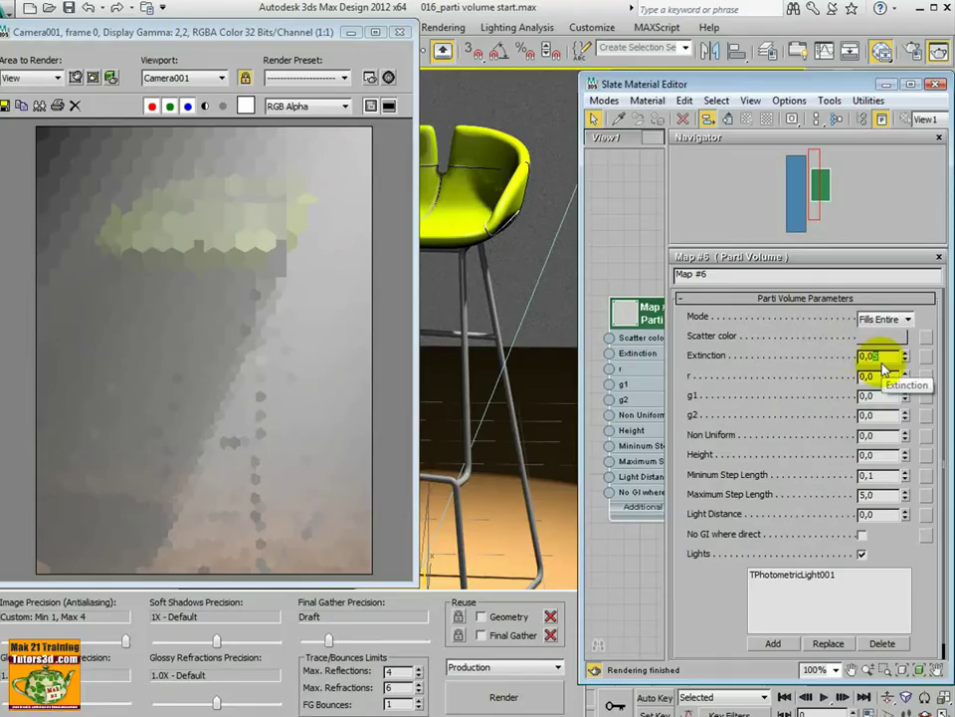
pyautogui.press('Return')
pyautogui.click(503, 696)
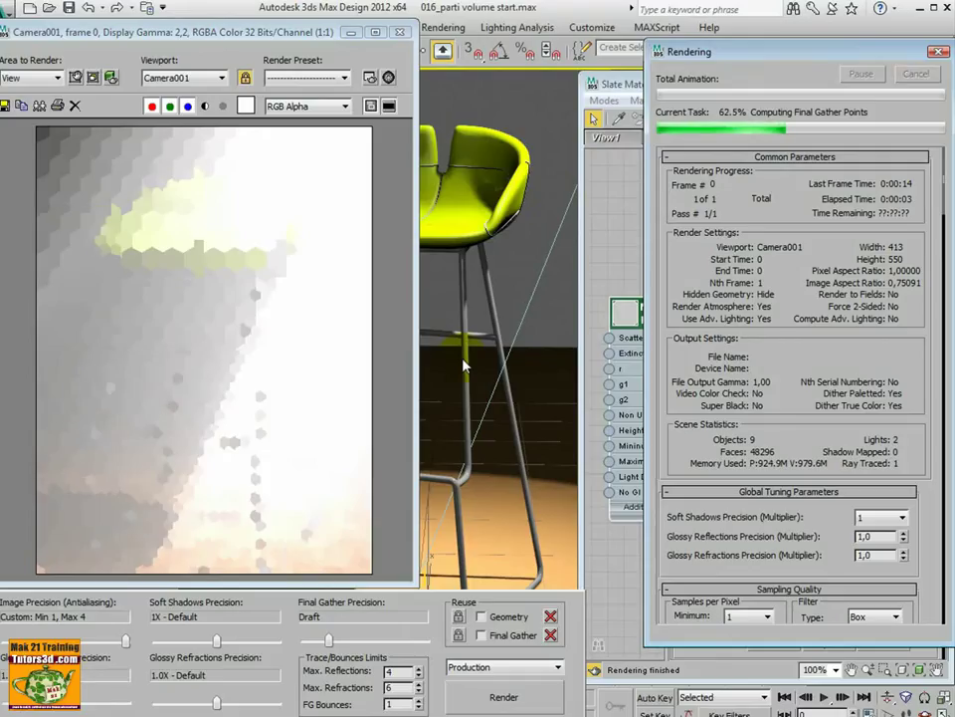
pyautogui.press('Escape')
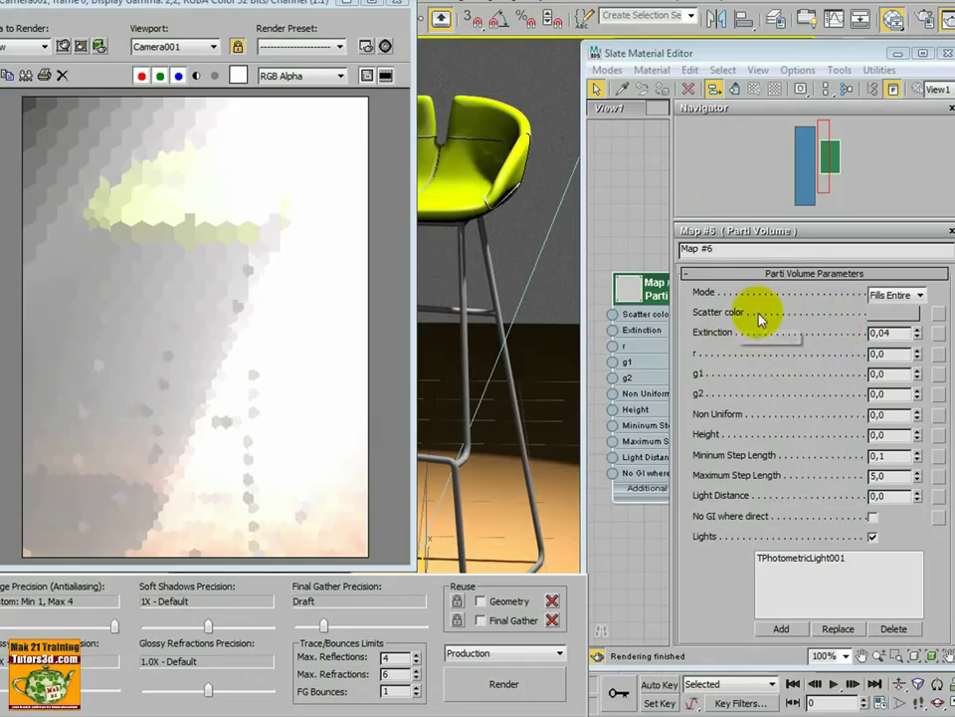
# Try a light blue scatter colour, then discard it
pyautogui.click(882, 314)
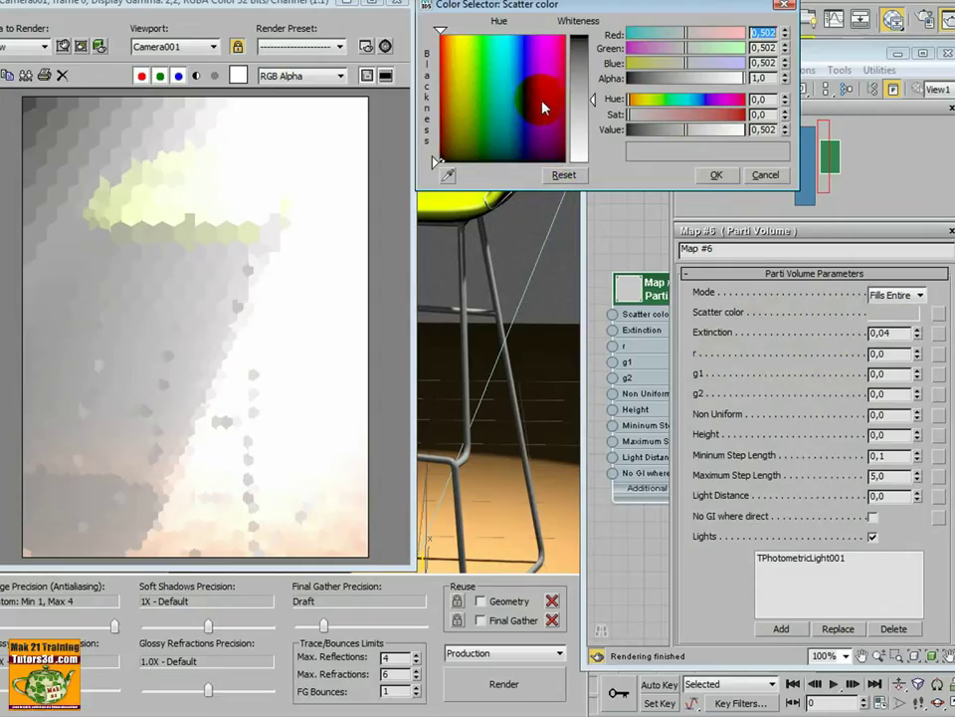
pyautogui.click(511, 91)
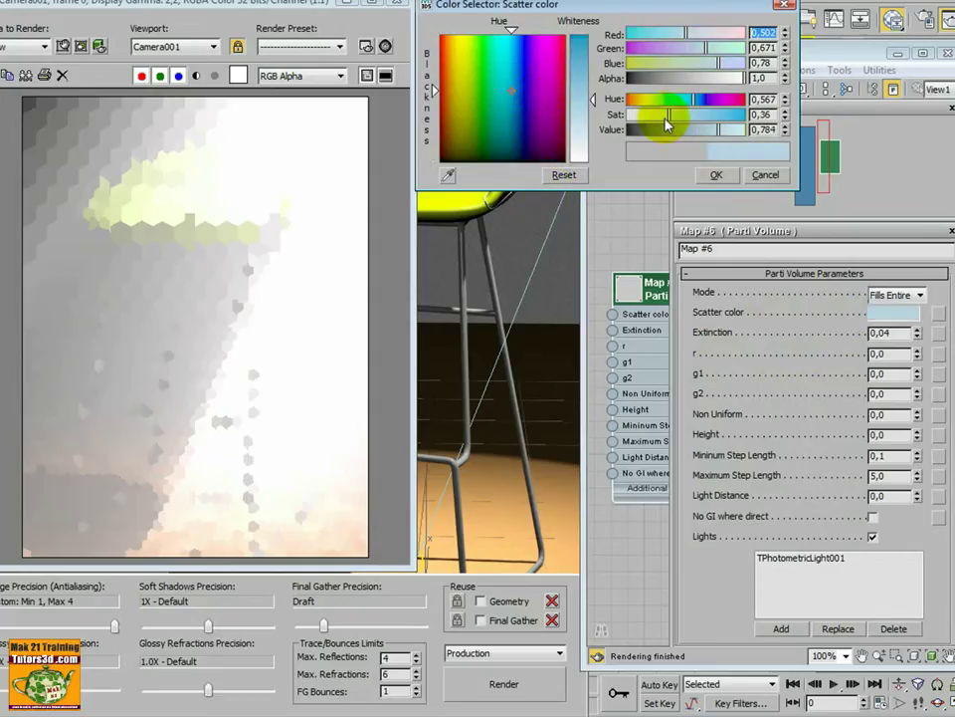
pyautogui.click(766, 176)
# Set the scatter colour to a darker grey of about 0.34 and render
pyautogui.click(893, 312)
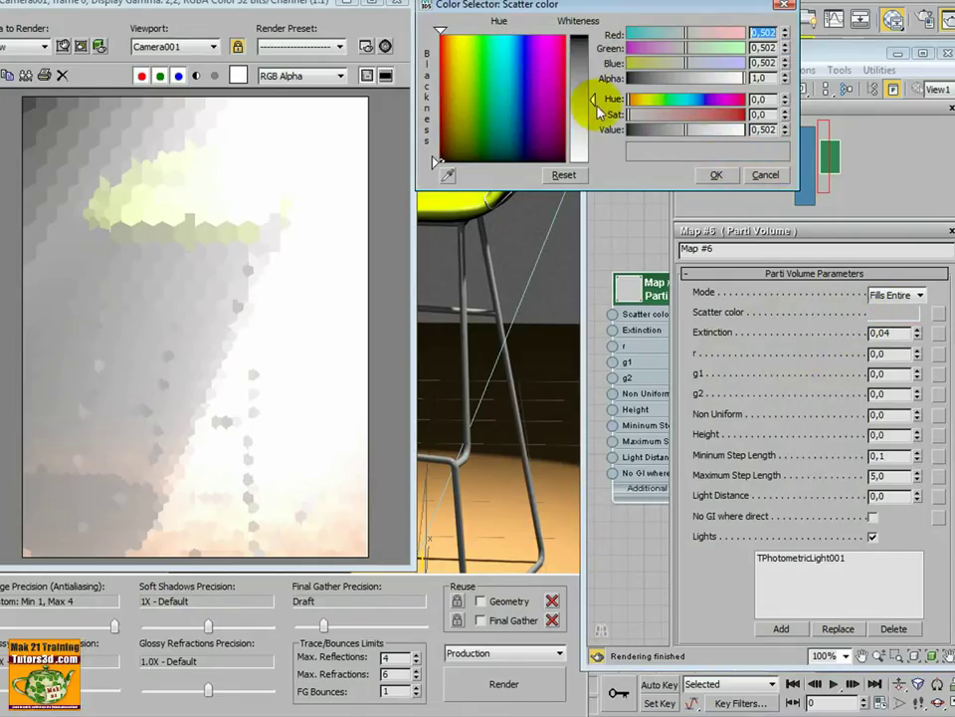
pyautogui.moveTo(594, 100); pyautogui.dragTo(595, 76)
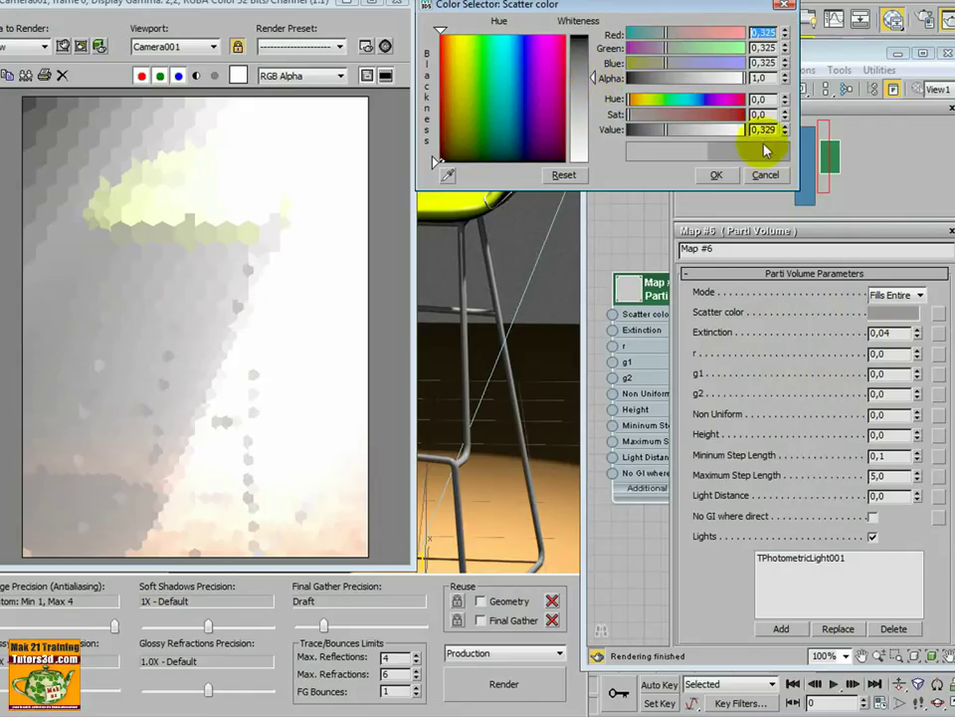
pyautogui.moveTo(593, 76); pyautogui.dragTo(593, 77)
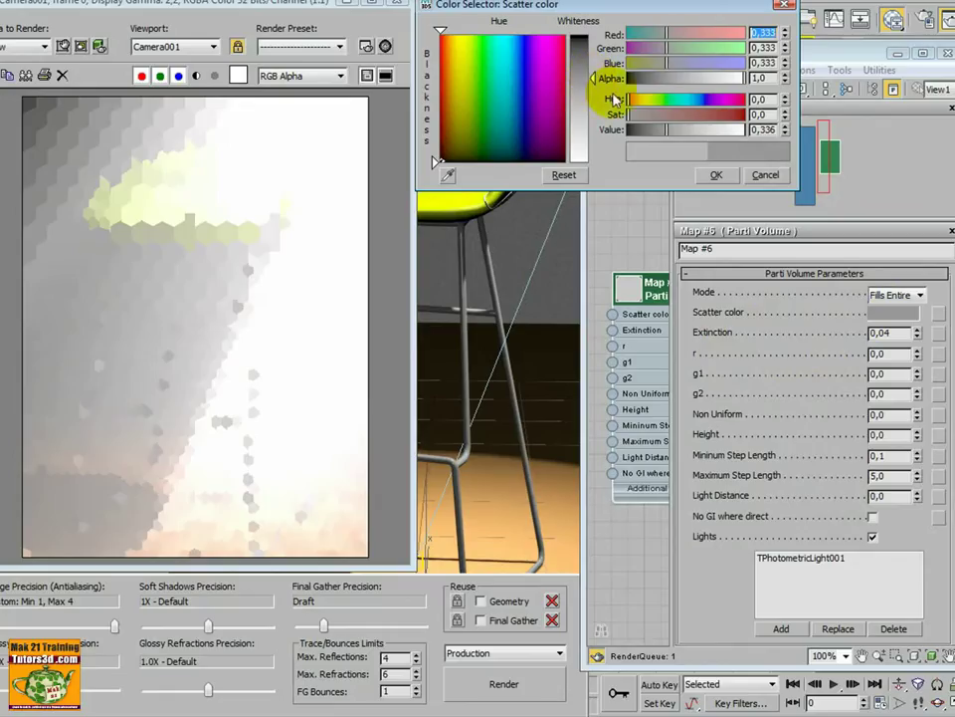
pyautogui.click(717, 175)
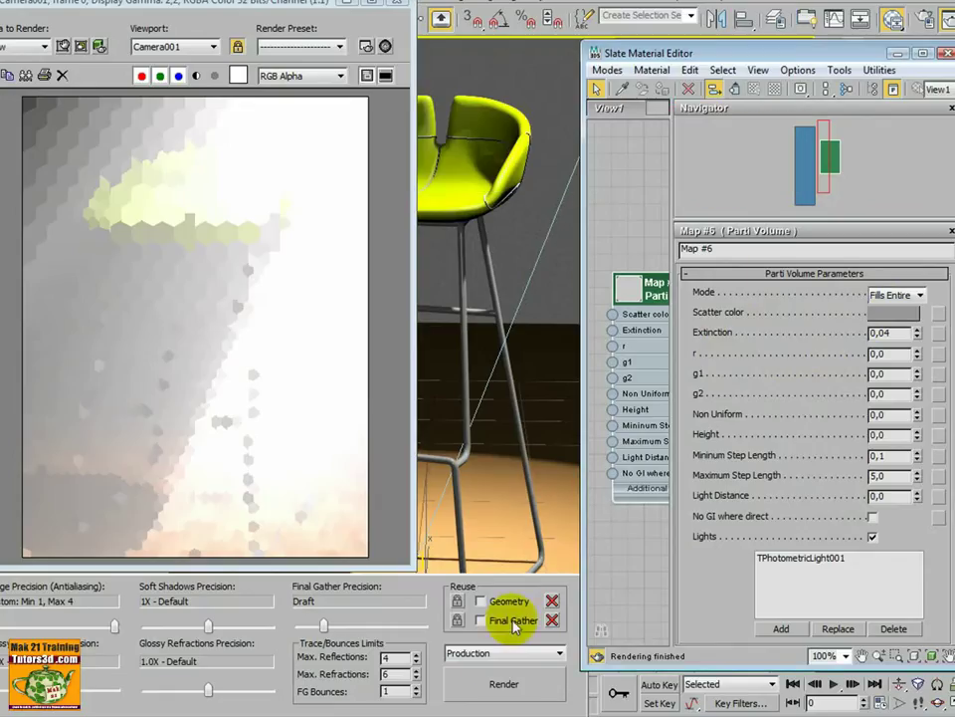
pyautogui.click(503, 685)
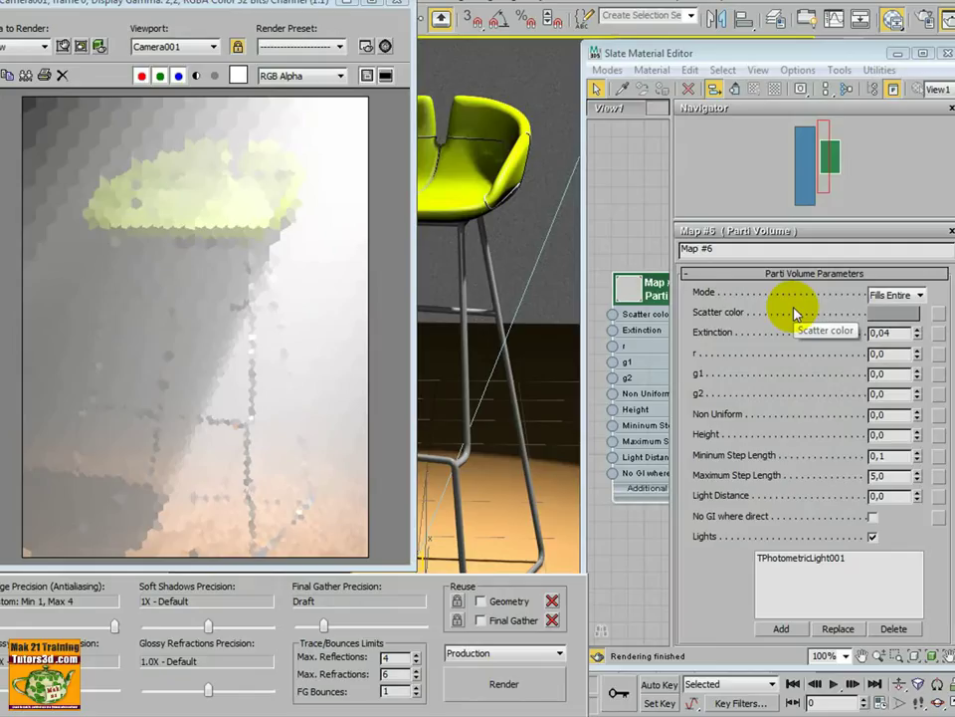
# Set Minimum and Maximum Step Length both to 10,0 and render the stool
pyautogui.doubleClick(881, 454)
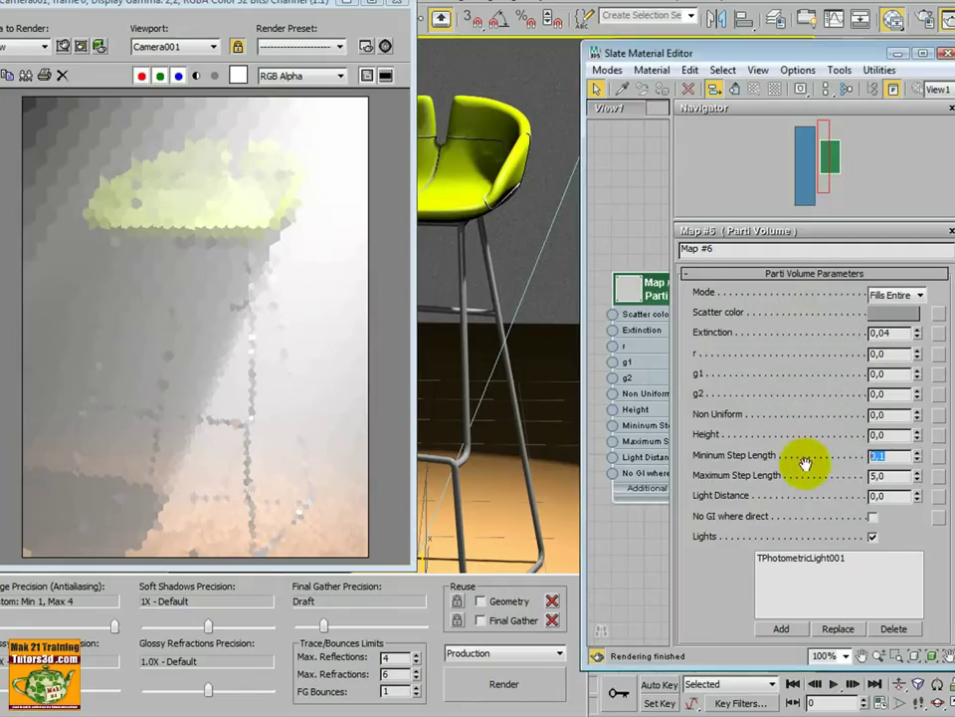
pyautogui.click(889, 475)
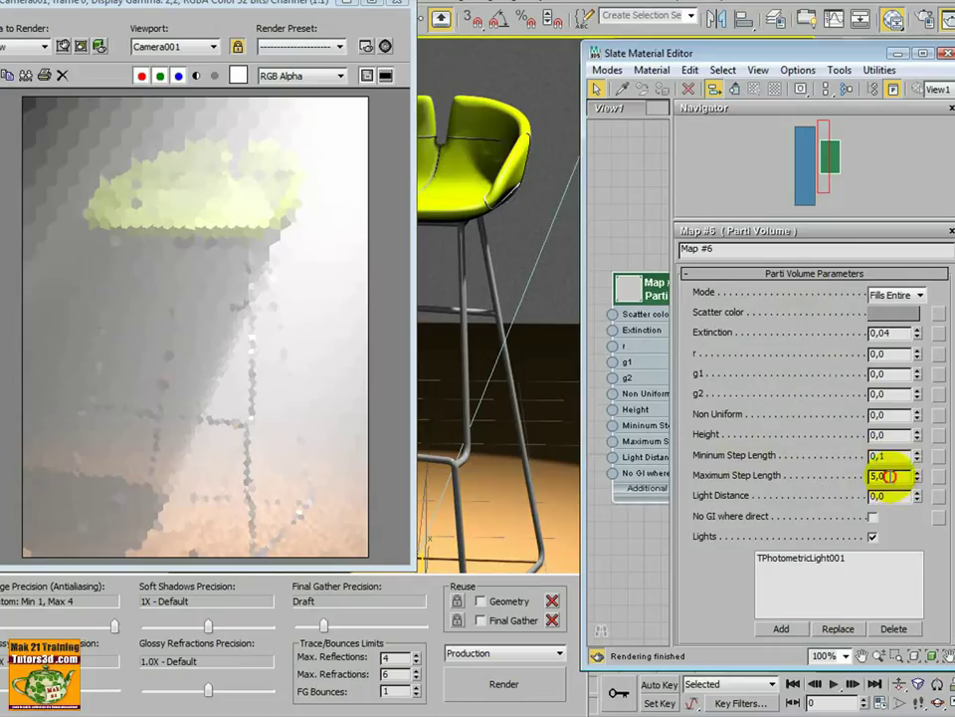
pyautogui.doubleClick(851, 454)
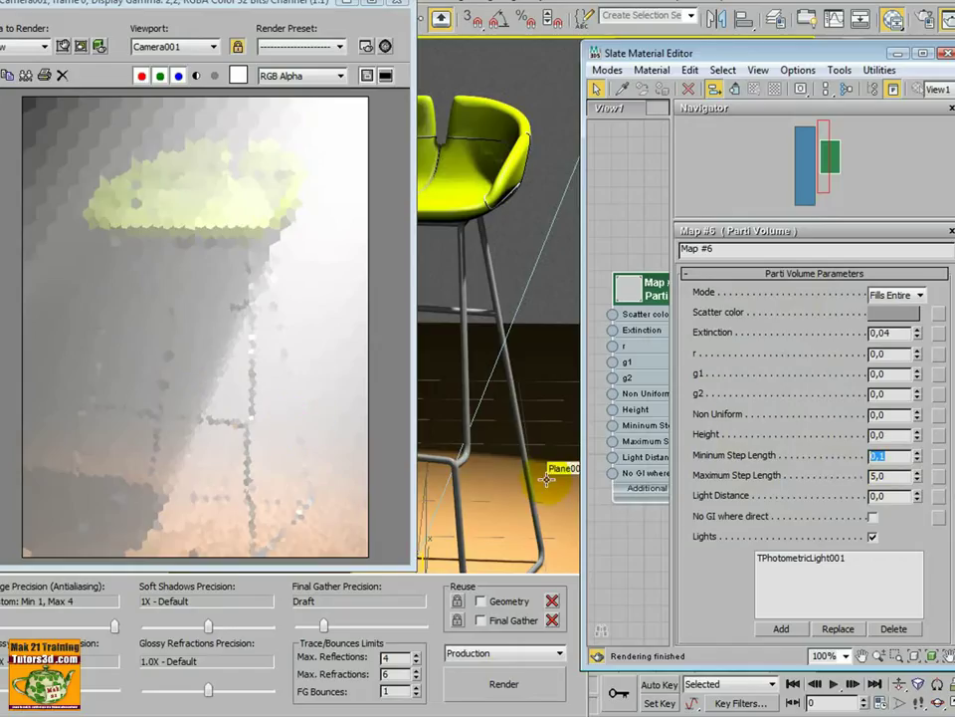
pyautogui.write('10')
pyautogui.click(854, 479)
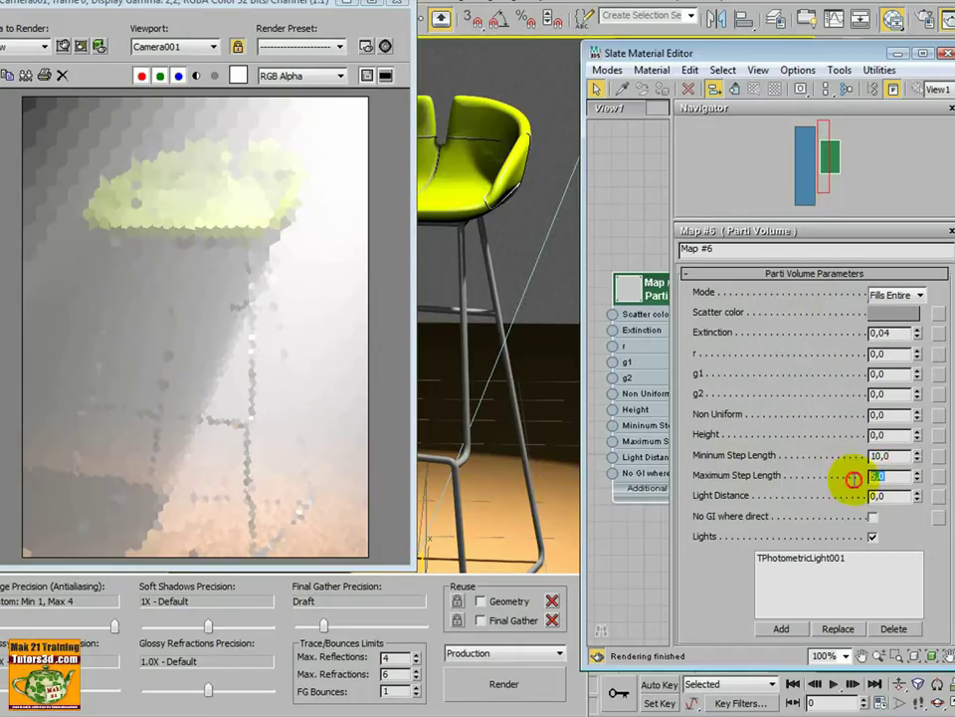
pyautogui.write('10')
pyautogui.press('Return')
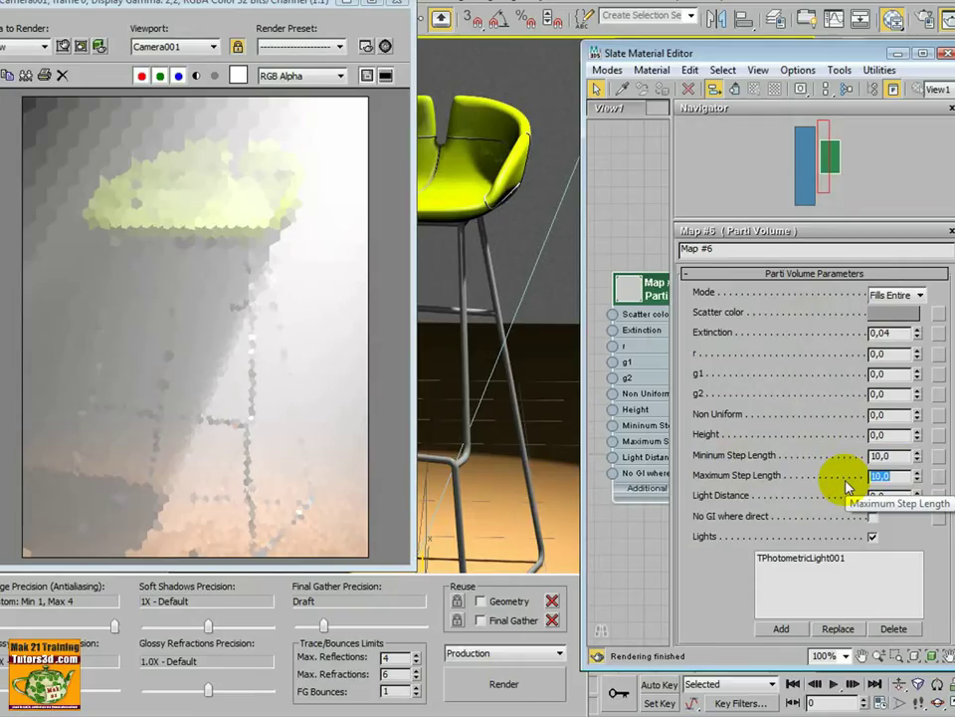
pyautogui.click(535, 695)
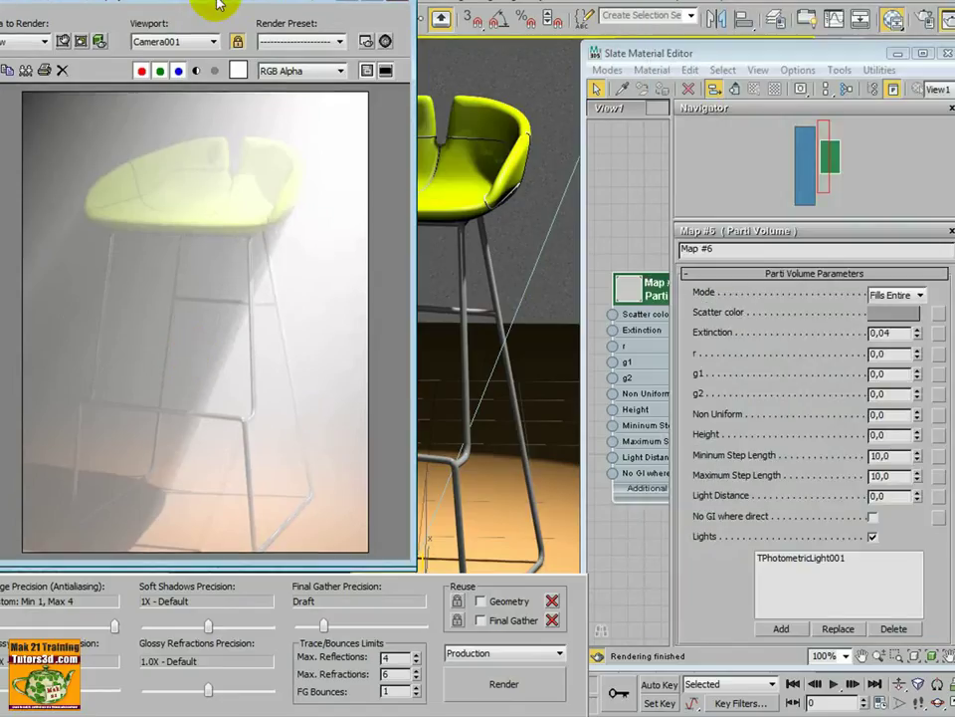
# Set both Step Lengths to 20,0 and re-render the fogged stool
pyautogui.doubleClick(889, 455)
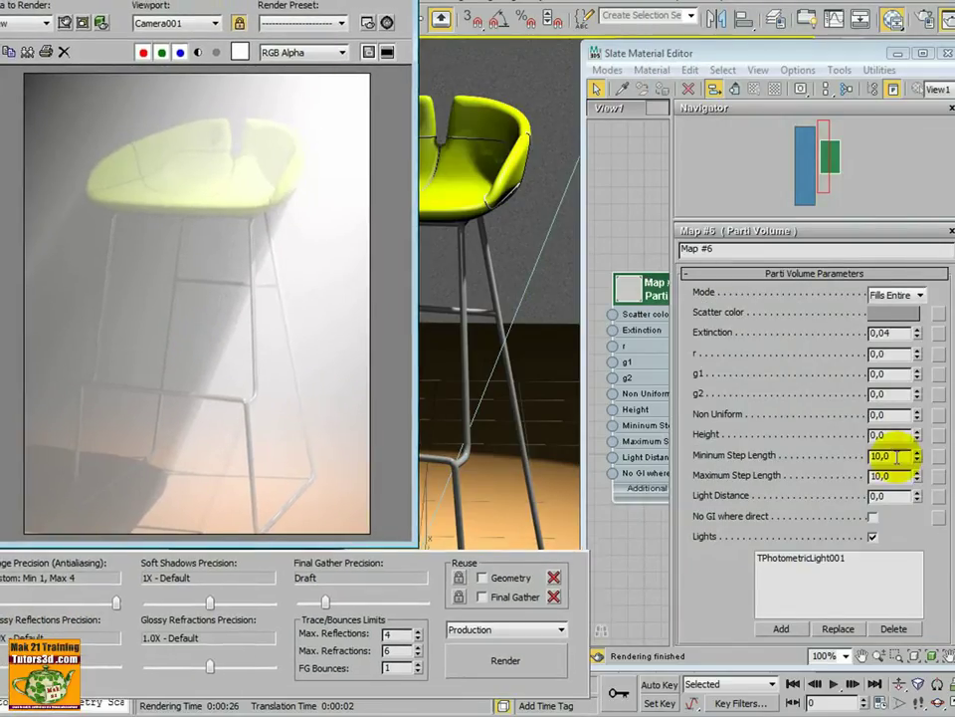
pyautogui.write('20')
pyautogui.press('Return')
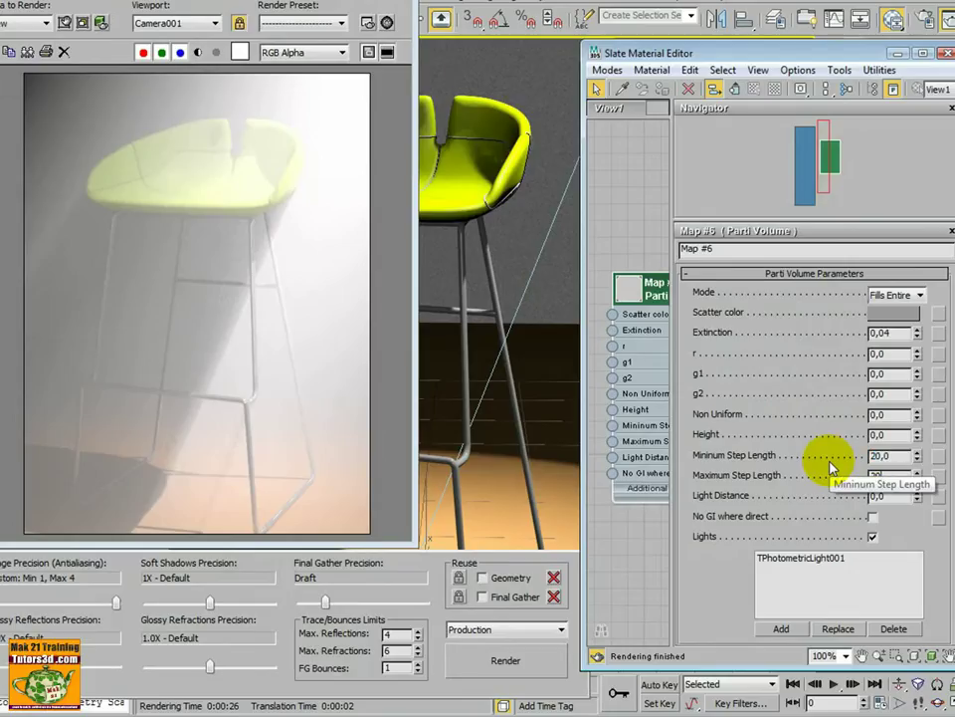
pyautogui.click(545, 663)
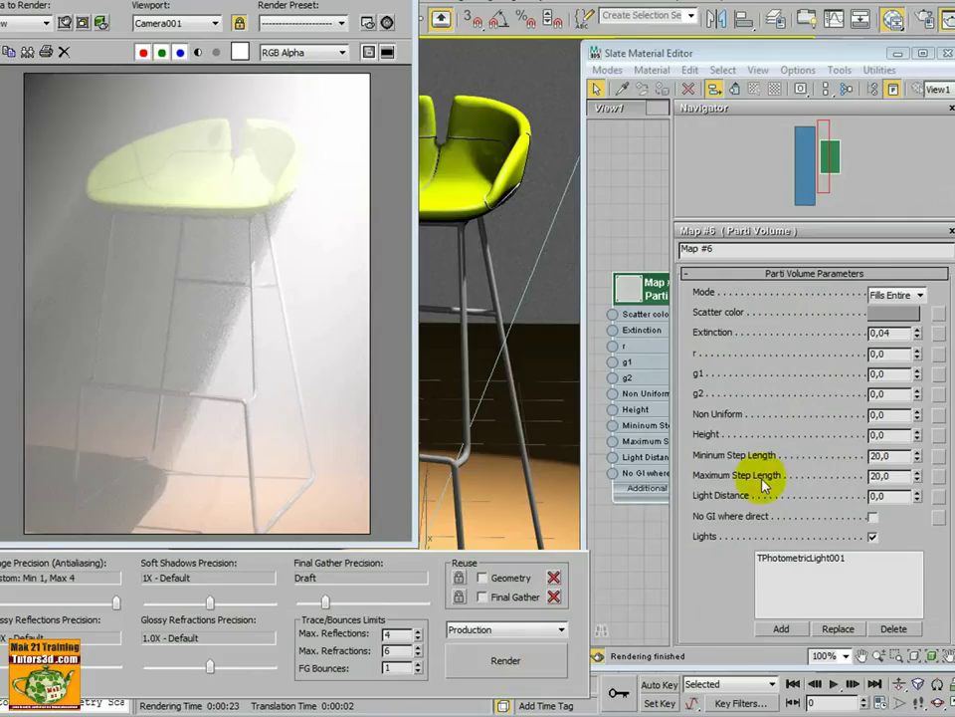
pyautogui.click(920, 294)
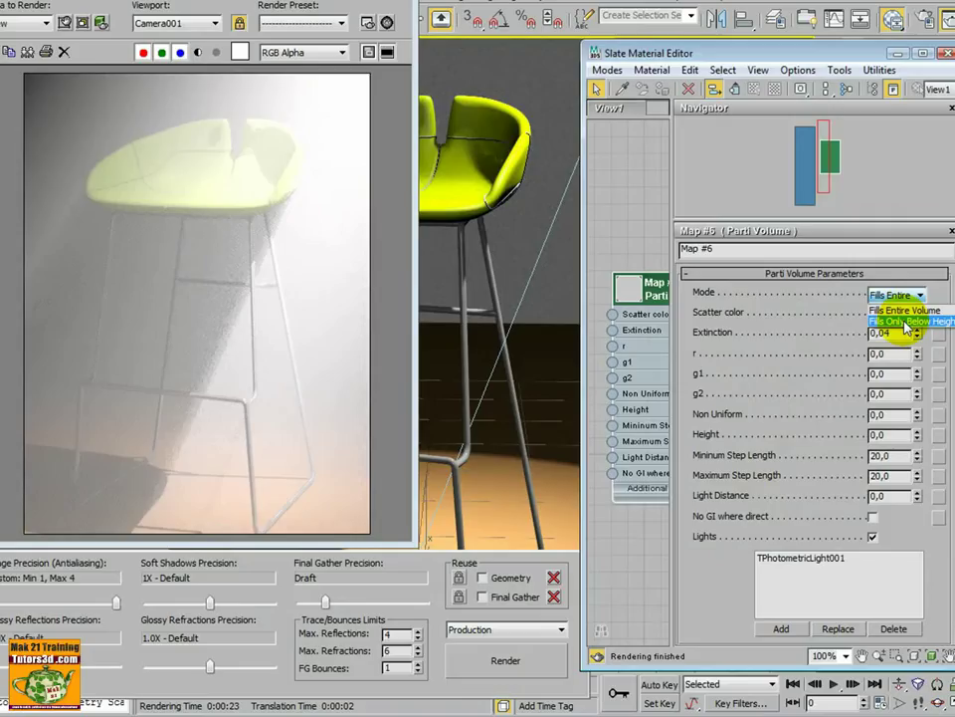
# Switch the fog Mode to Fills Only Below Height and render
pyautogui.click(907, 322)
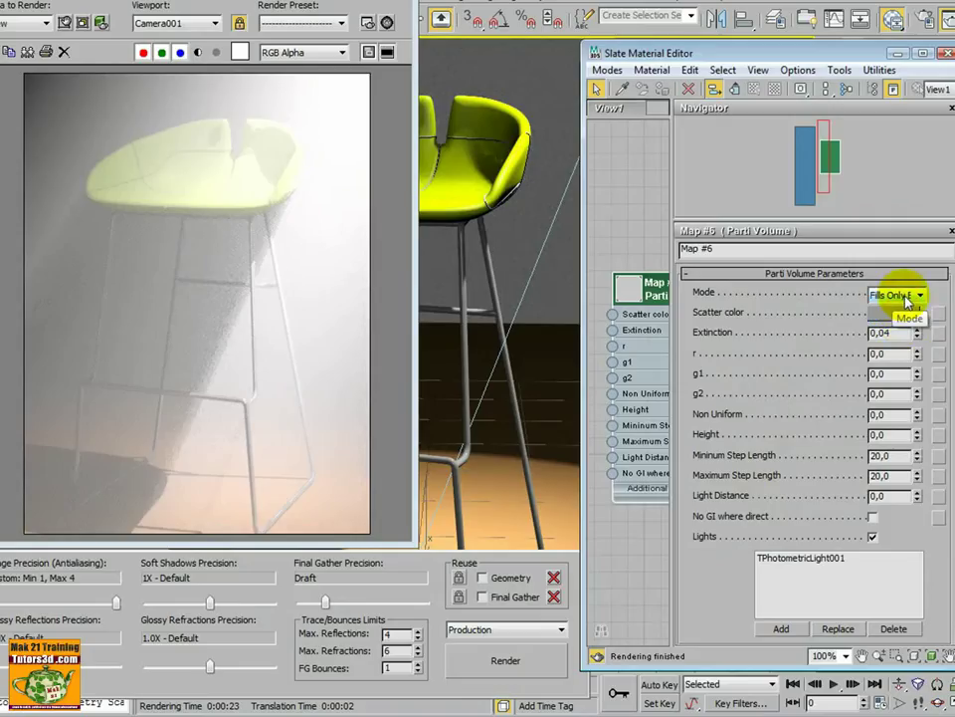
pyautogui.click(537, 660)
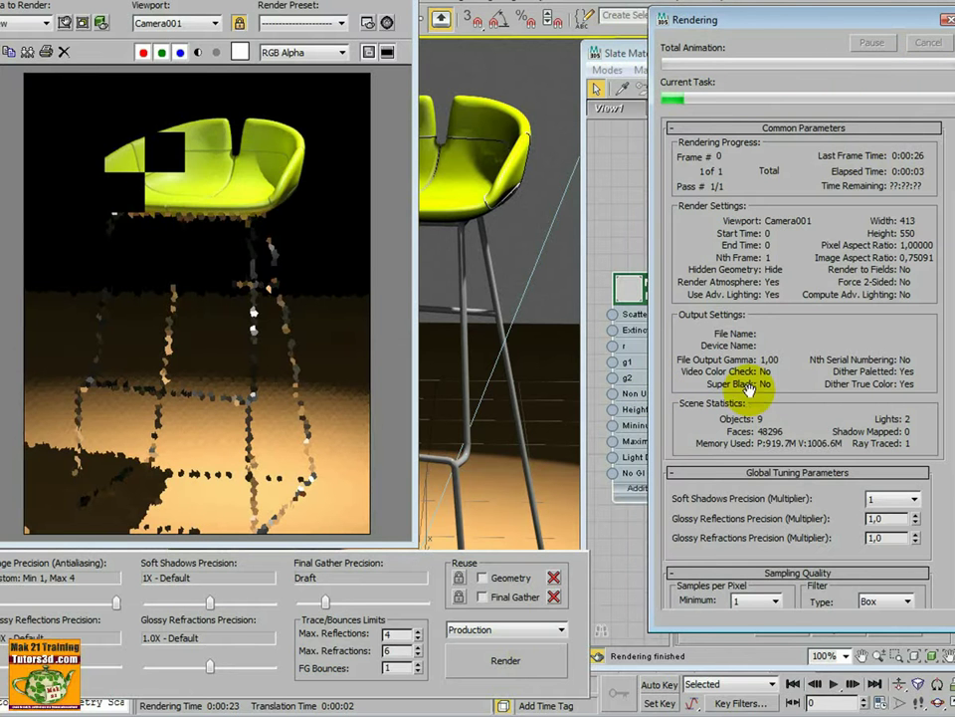
# Set fog Height to 5 and start a render, then stop it
pyautogui.doubleClick(888, 434)
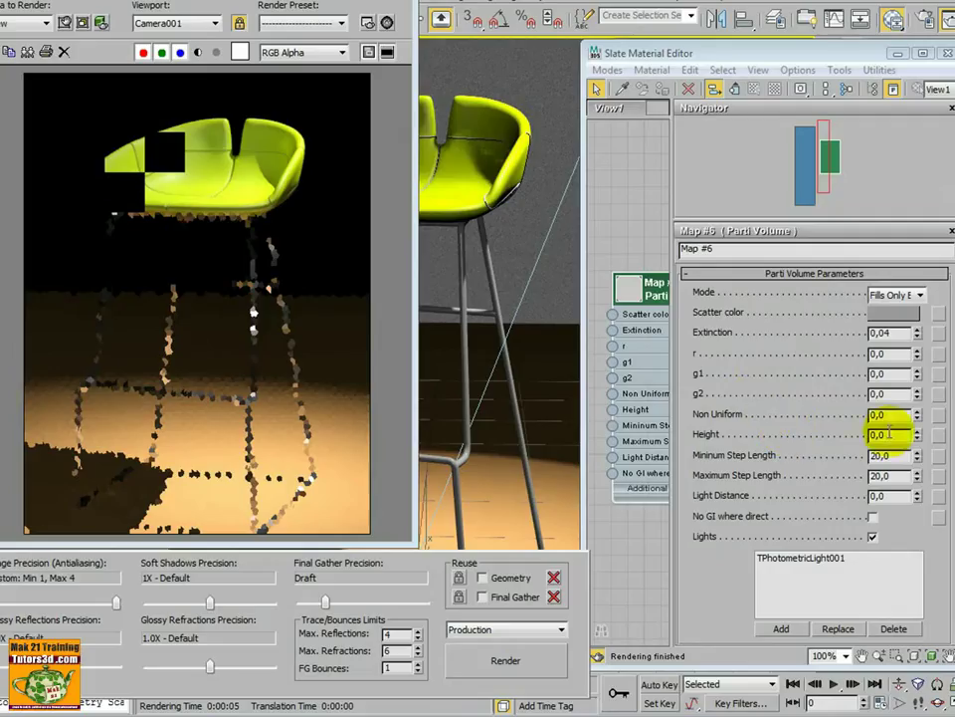
pyautogui.write('5')
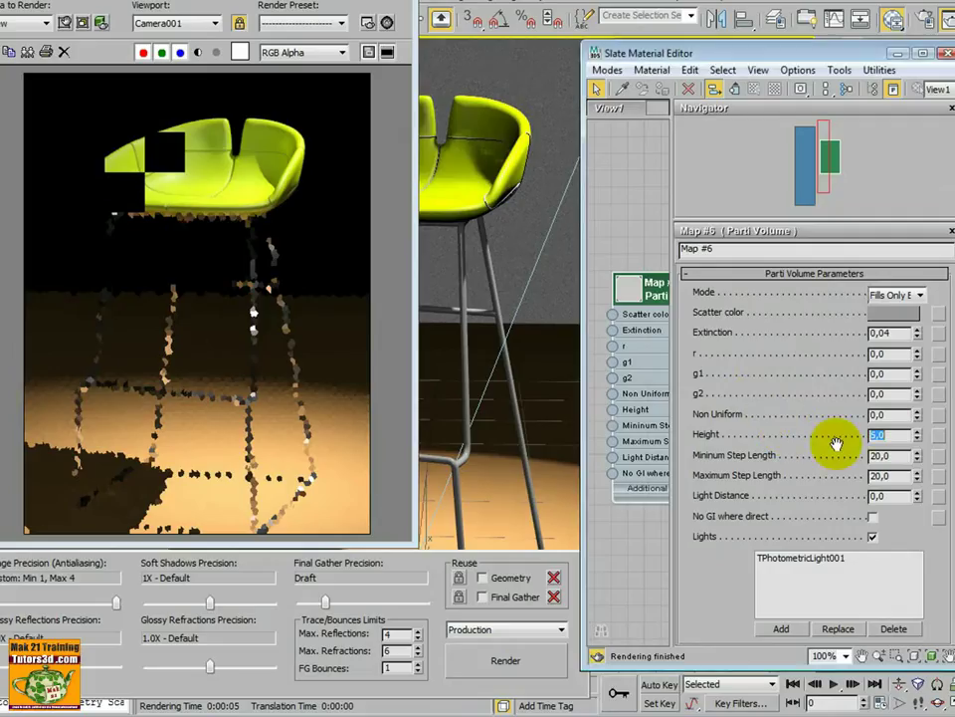
pyautogui.click(566, 655)
pyautogui.click(542, 661)
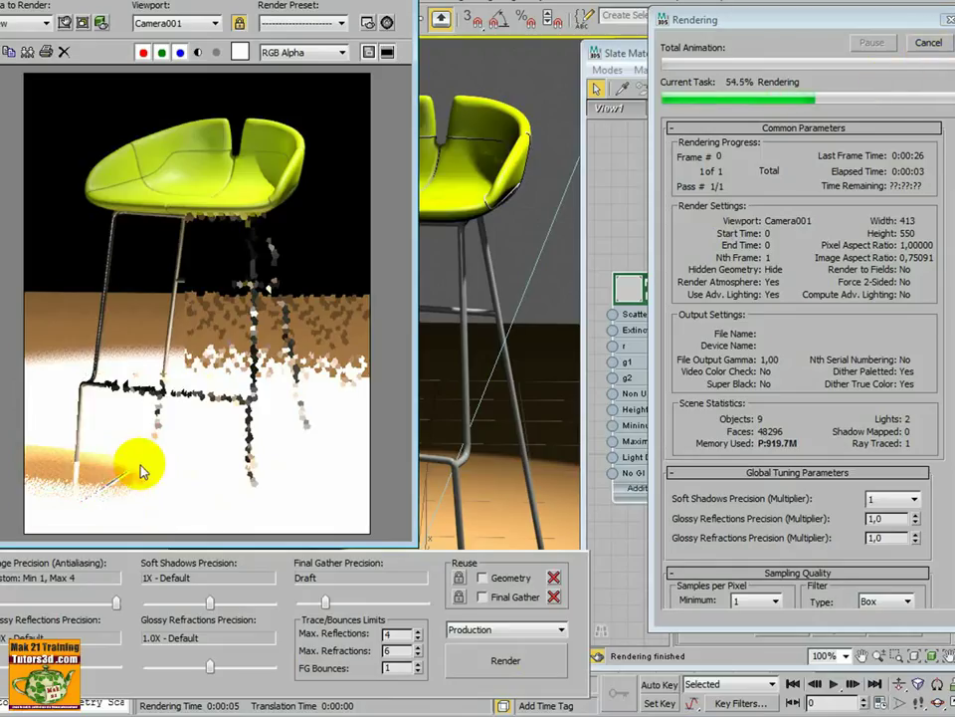
pyautogui.click(929, 42)
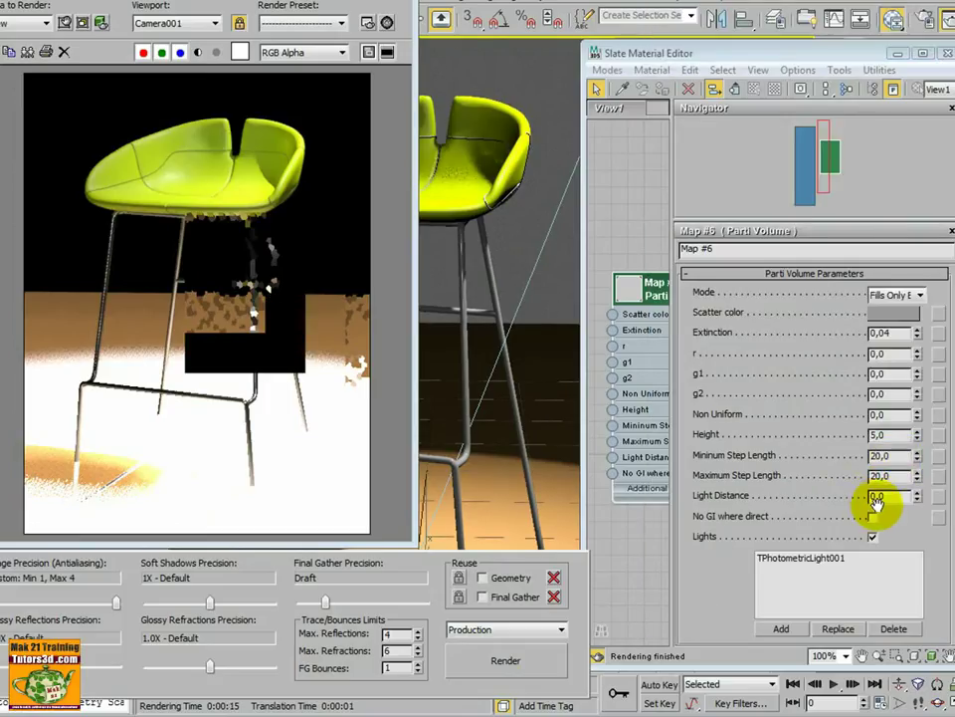
# Render with fog Height 15, then reset Height to 0,0
pyautogui.doubleClick(879, 435)
pyautogui.write('15')
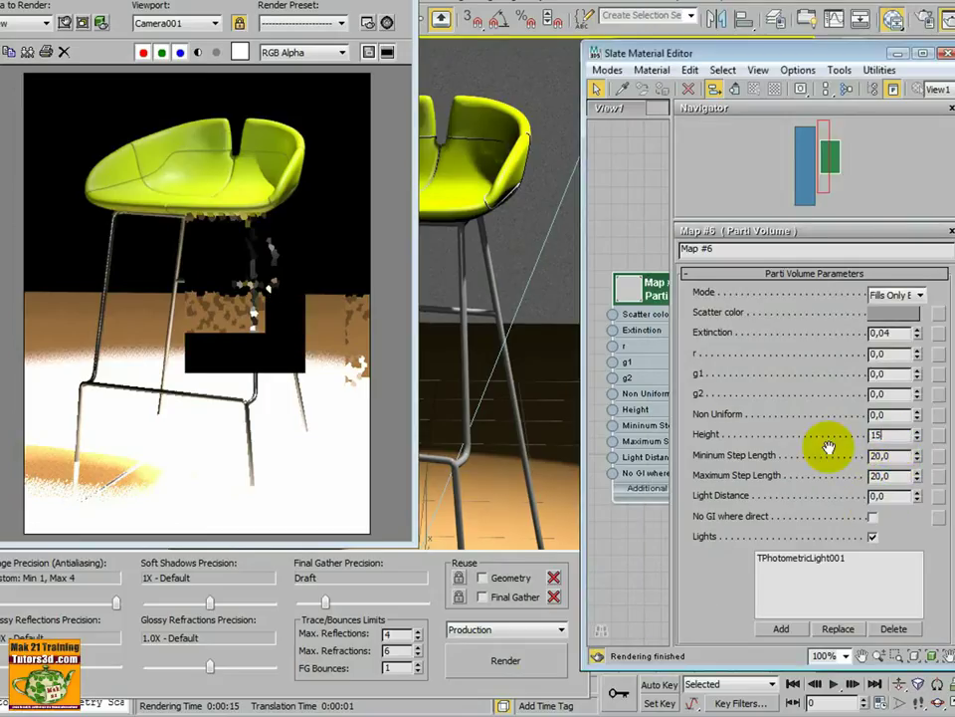
pyautogui.click(511, 674)
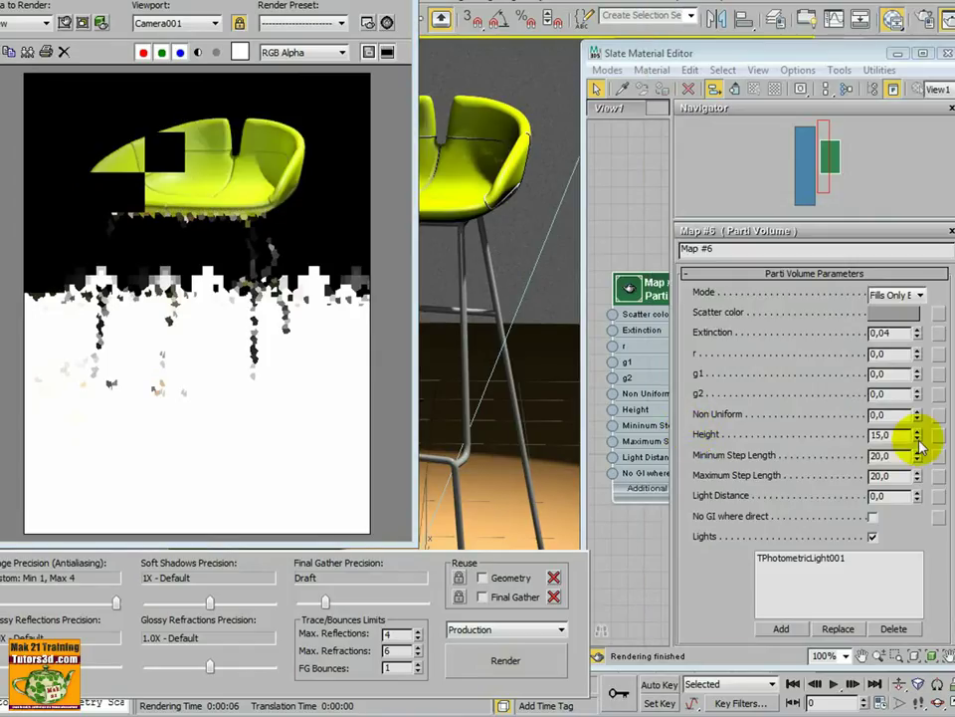
pyautogui.rightClick(917, 435)
# Set the fog Mode back to Fills Entire Volume
pyautogui.click(918, 295)
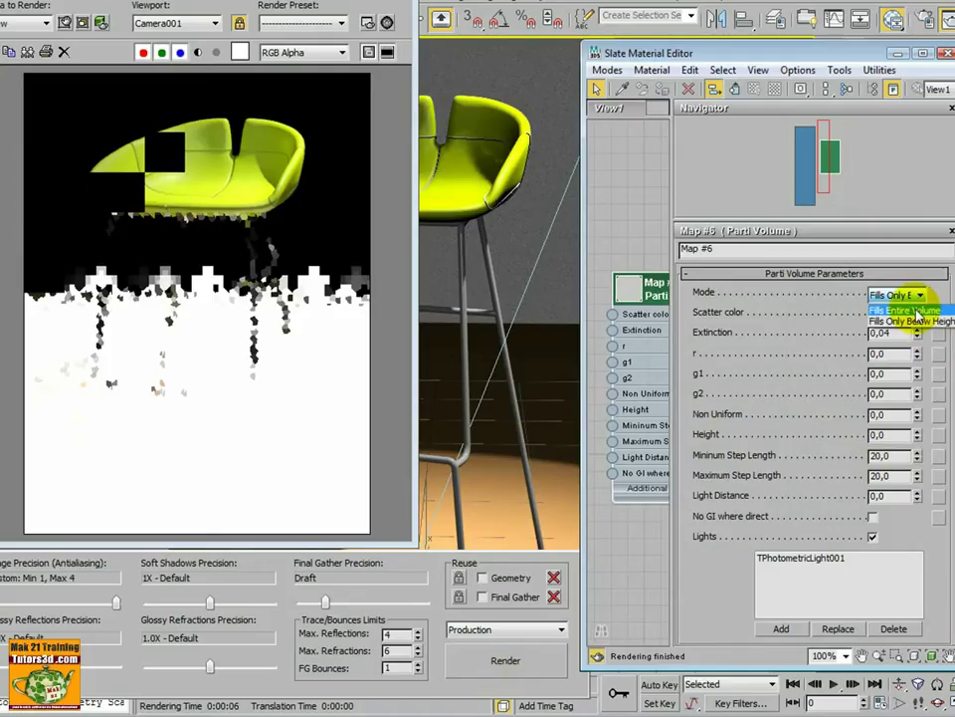
pyautogui.click(911, 315)
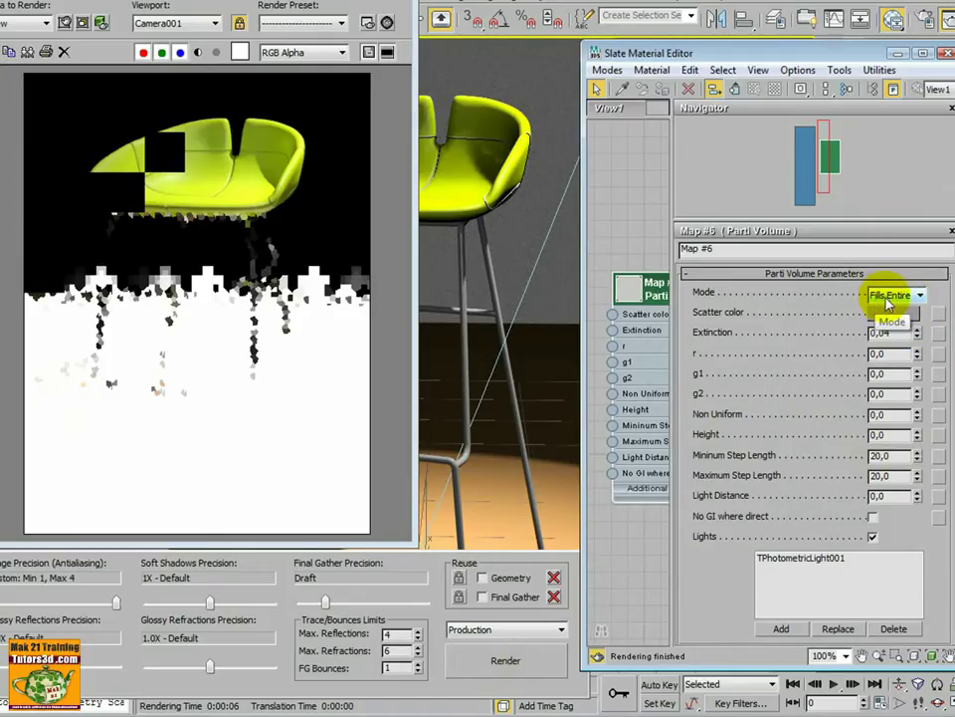
pyautogui.click(920, 295)
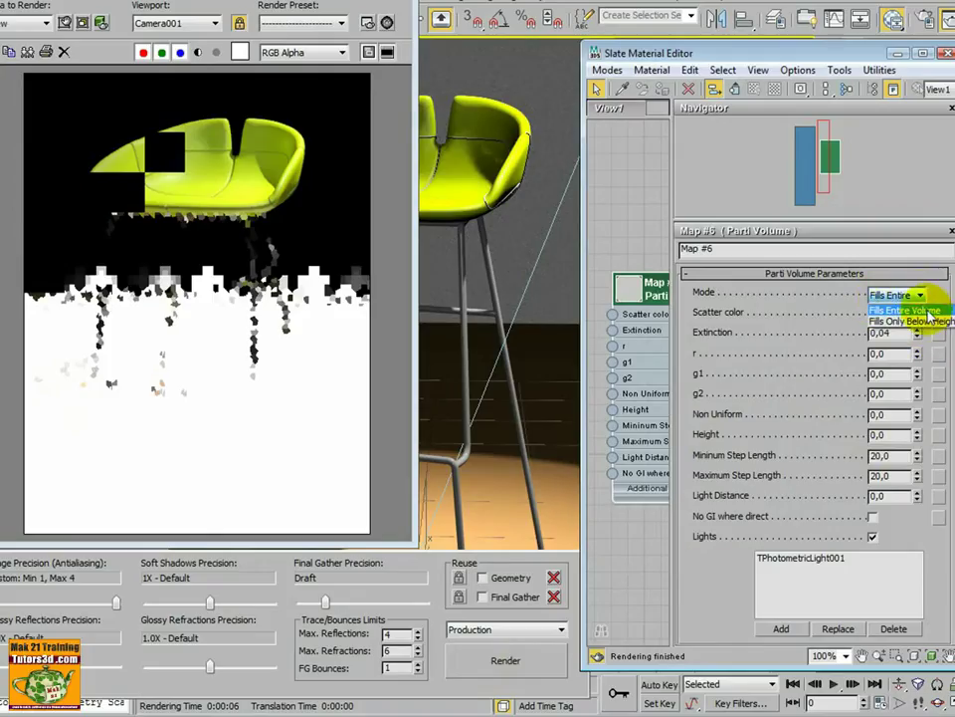
pyautogui.click(911, 306)
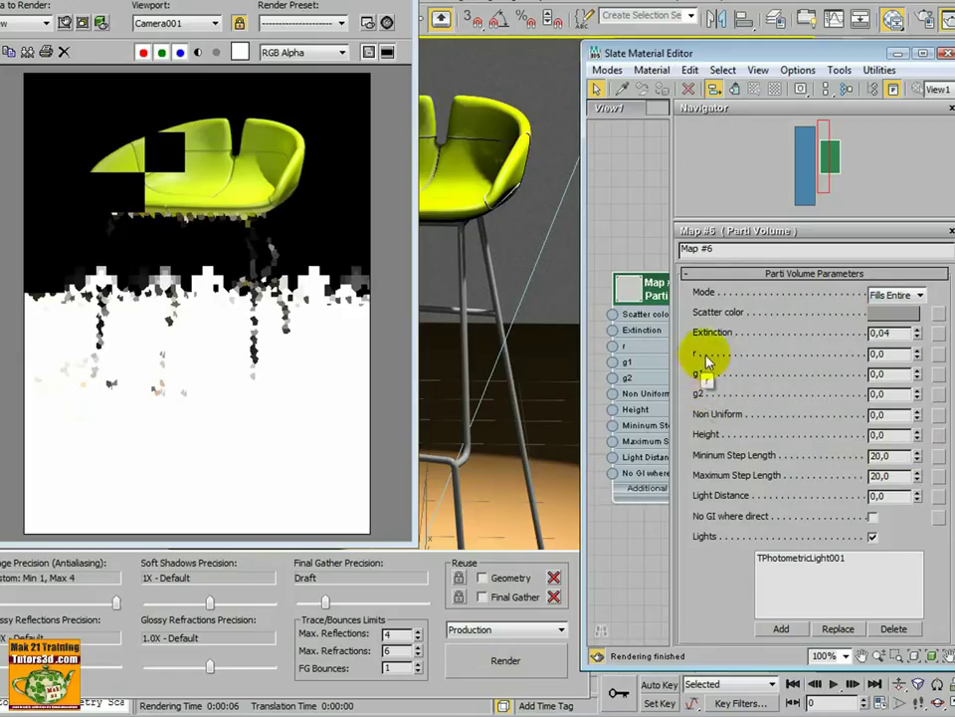
# Test raising the r value, then set r back to 0
pyautogui.click(880, 353)
pyautogui.click(880, 353)
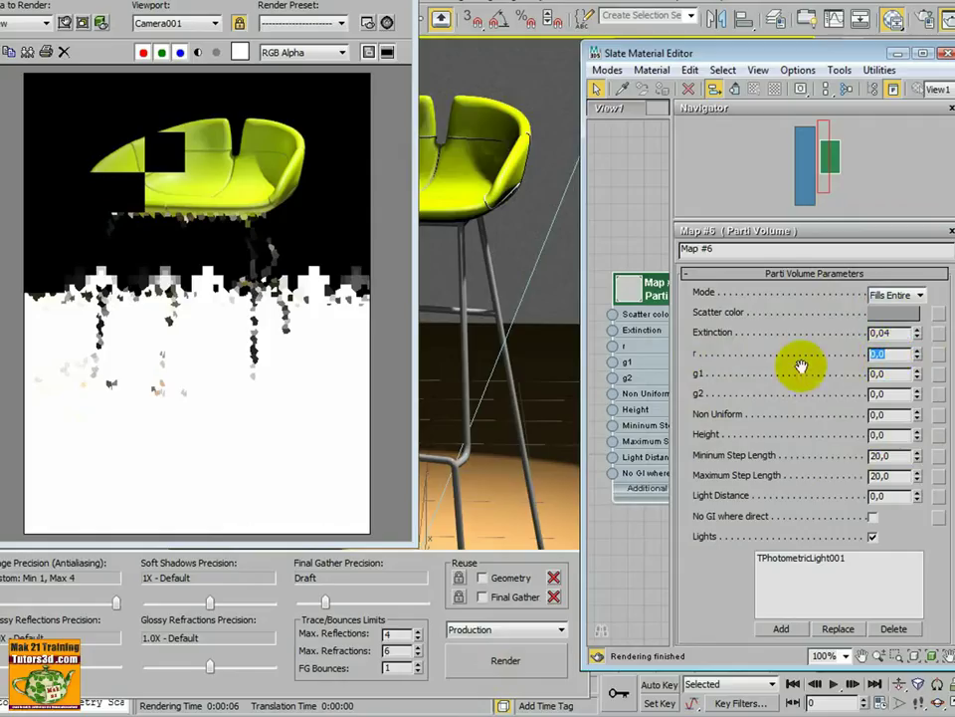
pyautogui.click(880, 393)
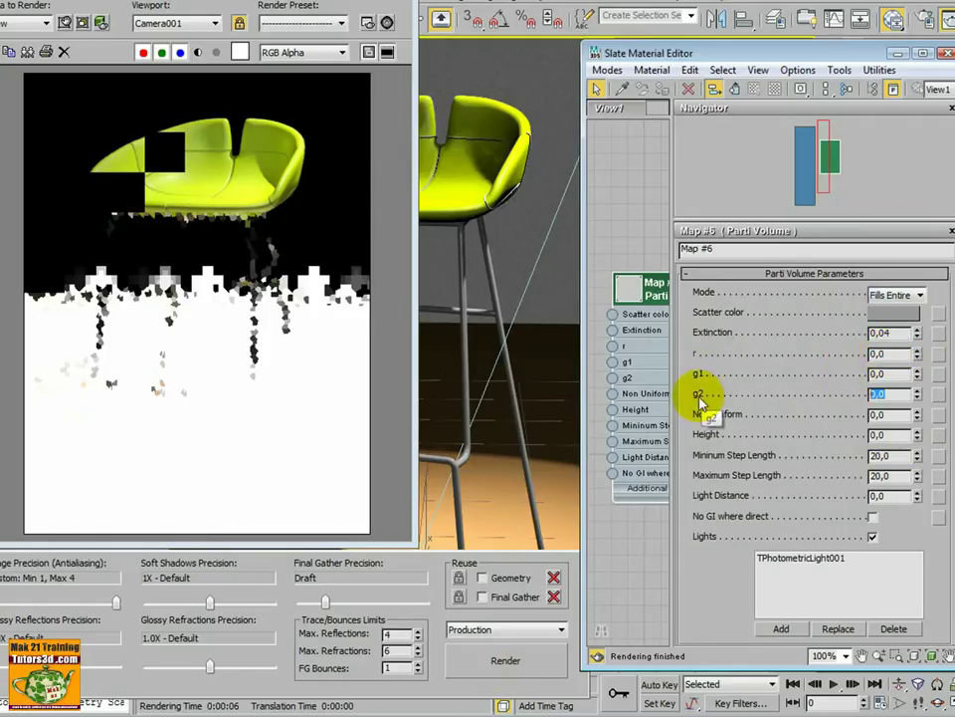
pyautogui.moveTo(918, 355); pyautogui.dragTo(921, 293)
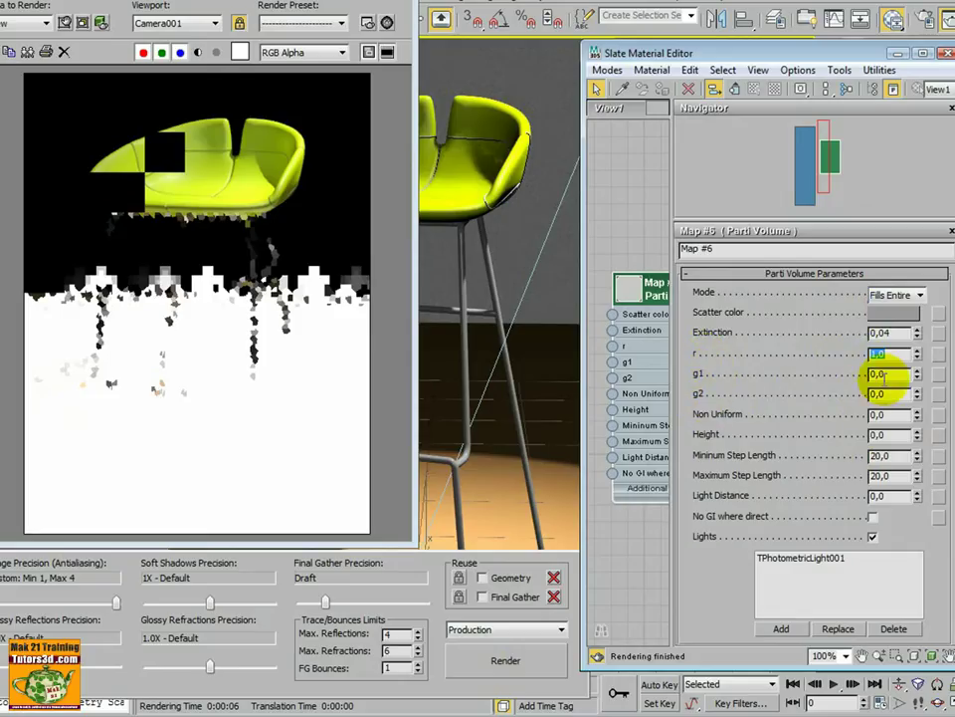
pyautogui.write('0')
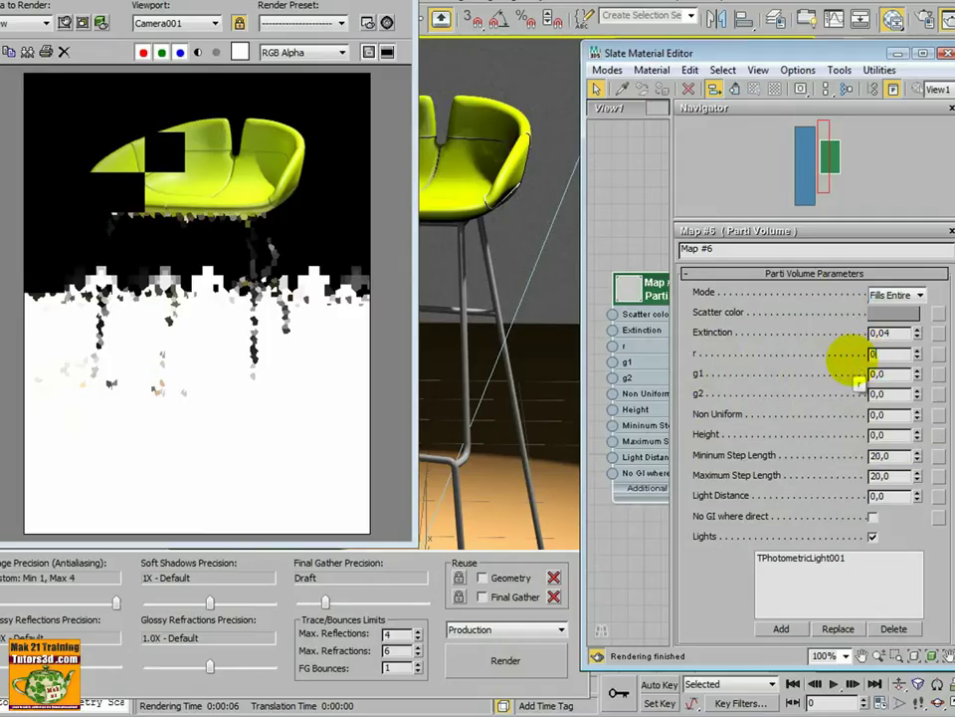
pyautogui.press('Return')
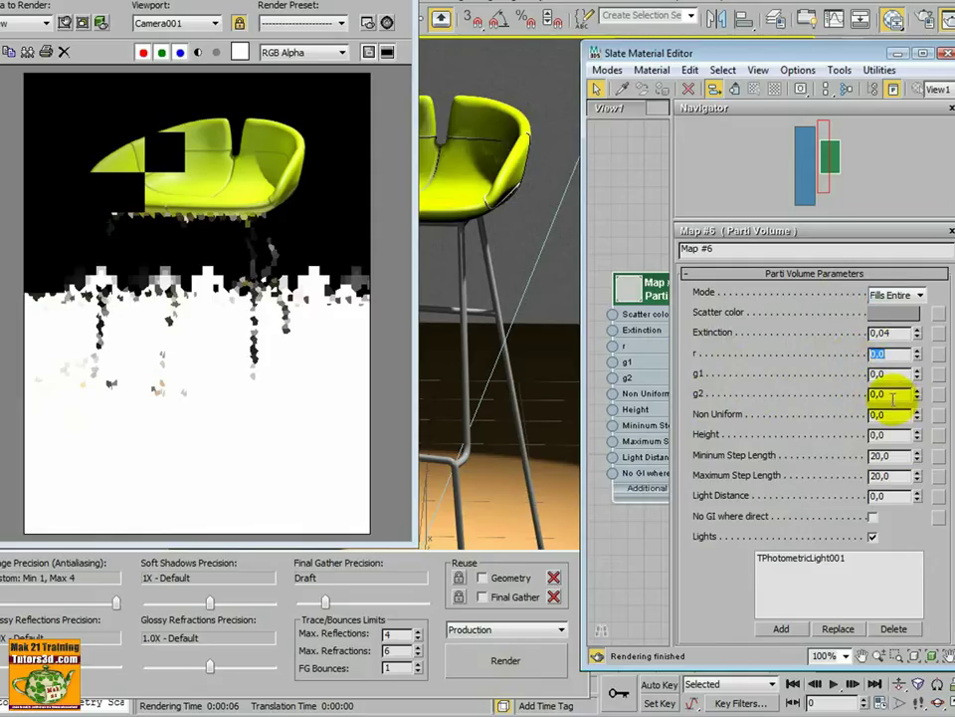
# Try g2 at 0,5, reset it to 0,0, and render the fogged stool
pyautogui.click(872, 395)
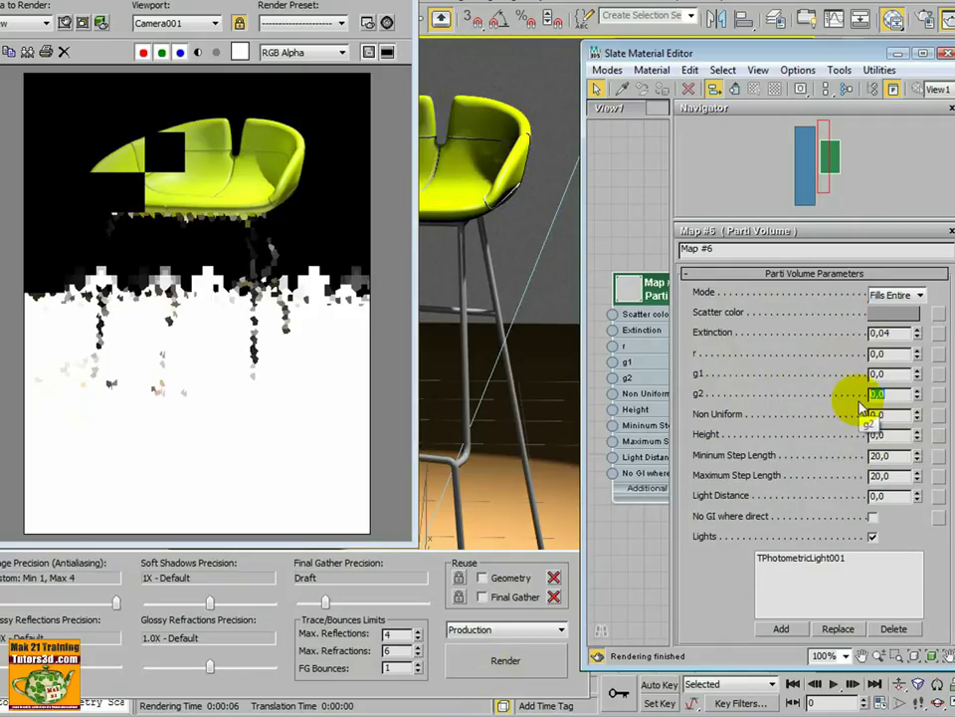
pyautogui.doubleClick(890, 352)
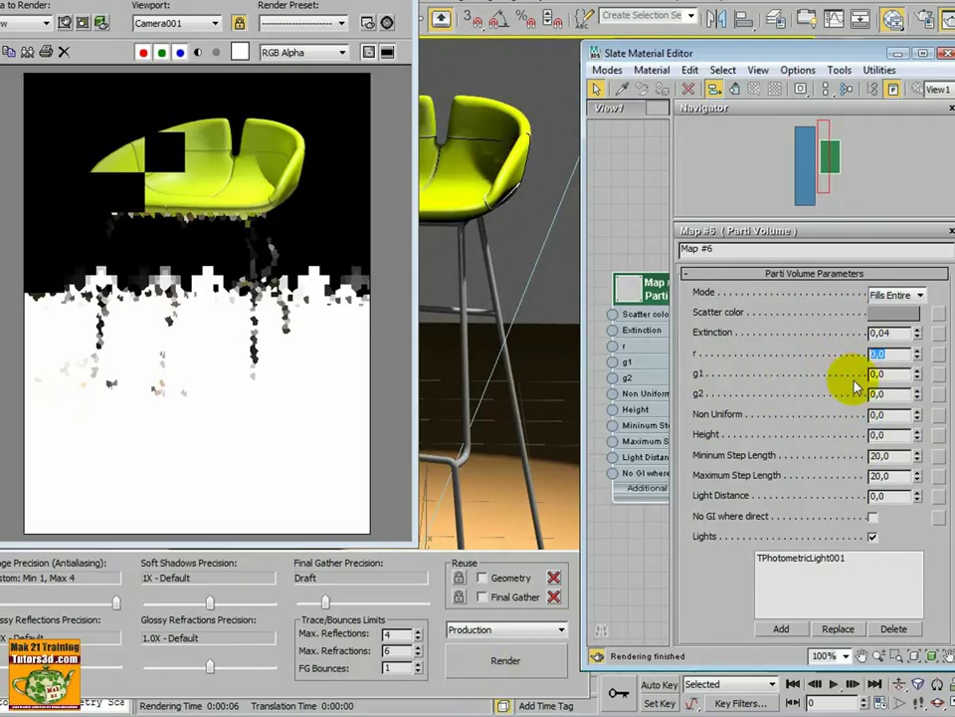
pyautogui.click(888, 395)
pyautogui.write('0,5')
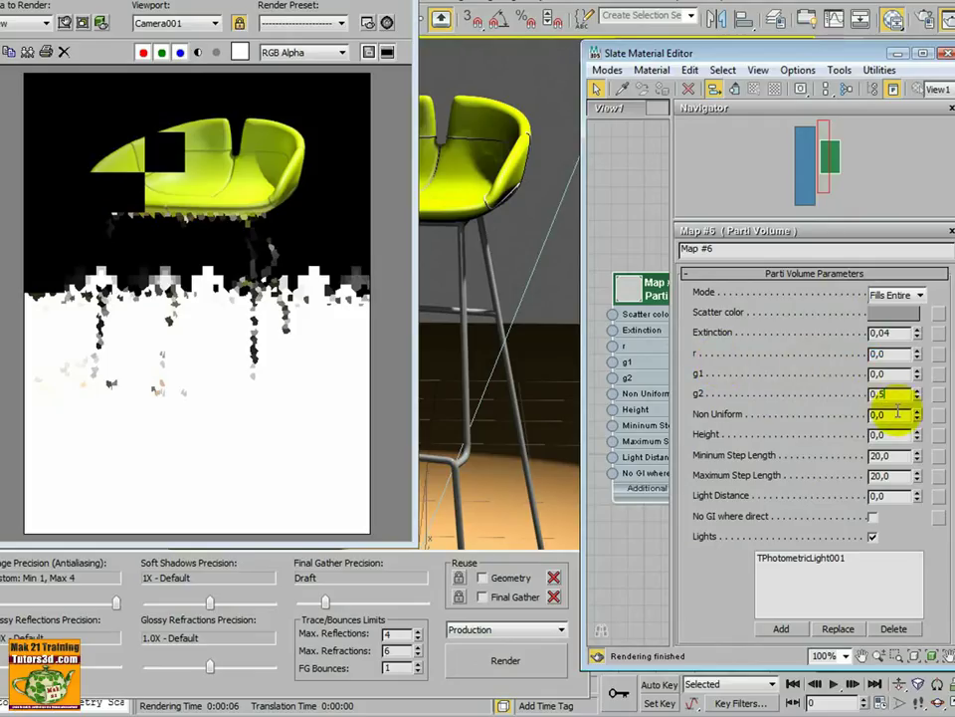
pyautogui.press('Return')
pyautogui.rightClick(917, 395)
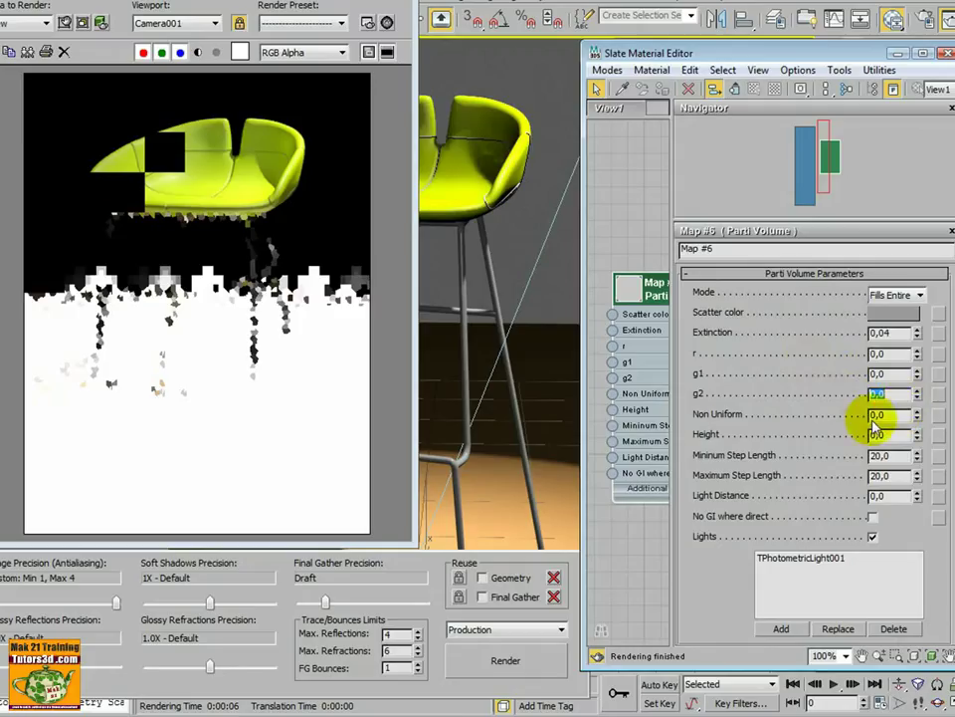
pyautogui.click(507, 662)
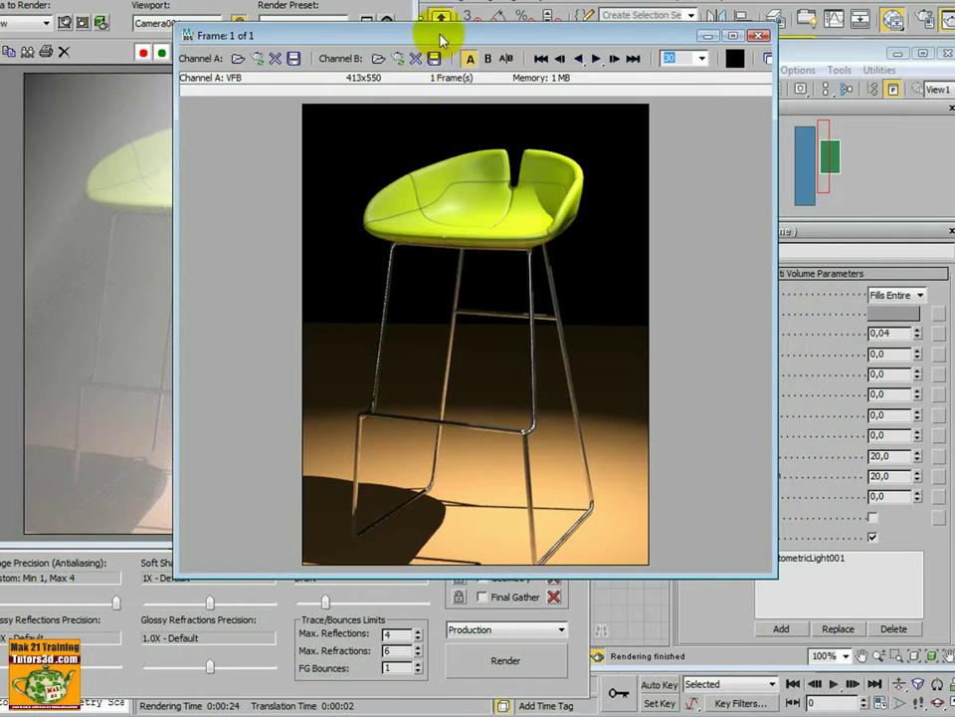
# Store the current render in RAM Player channel A, then re-render with g2 at 0,5
pyautogui.moveTo(446, 30)
pyautogui.mouseDown()
pyautogui.moveTo(276, 12)
pyautogui.moveTo(249, 20)
pyautogui.mouseUp()
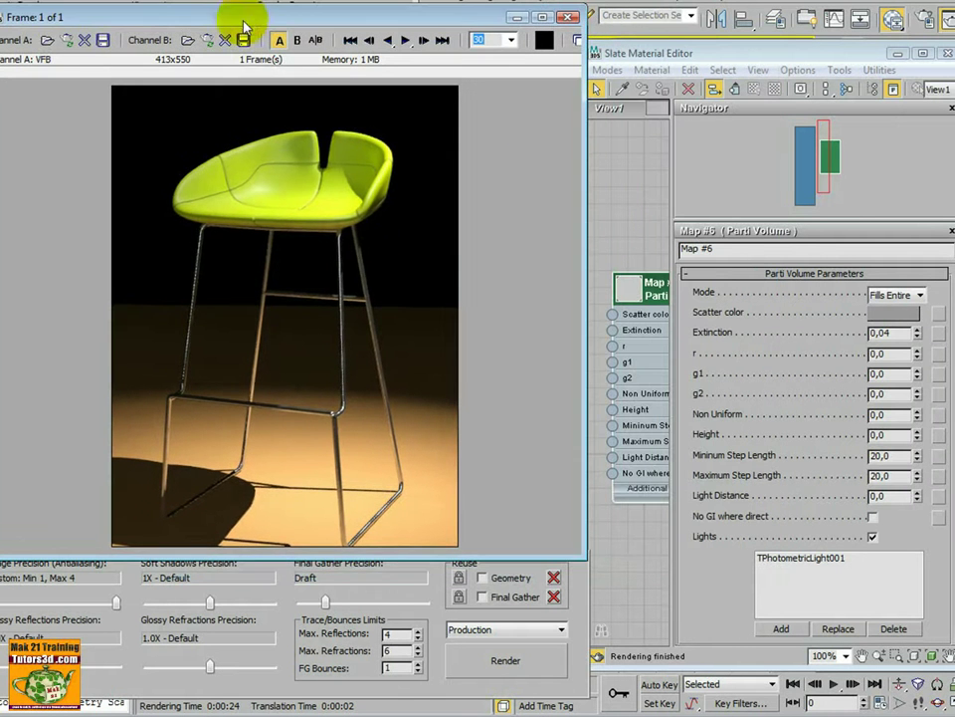
pyautogui.click(67, 40)
pyautogui.click(324, 365)
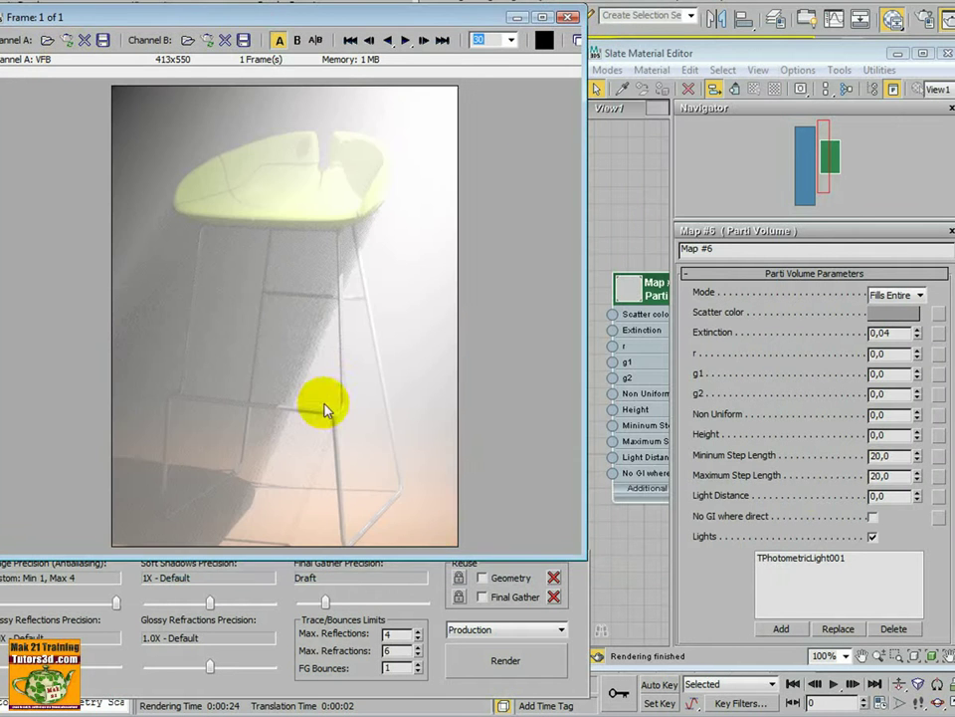
pyautogui.click(884, 395)
pyautogui.write('0,5')
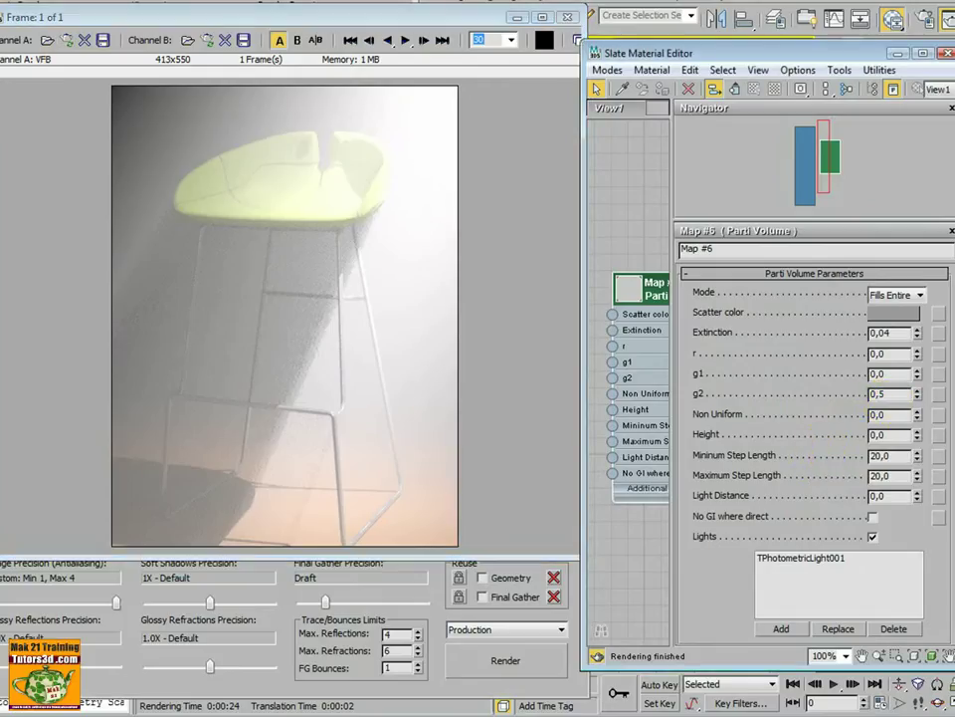
pyautogui.click(508, 661)
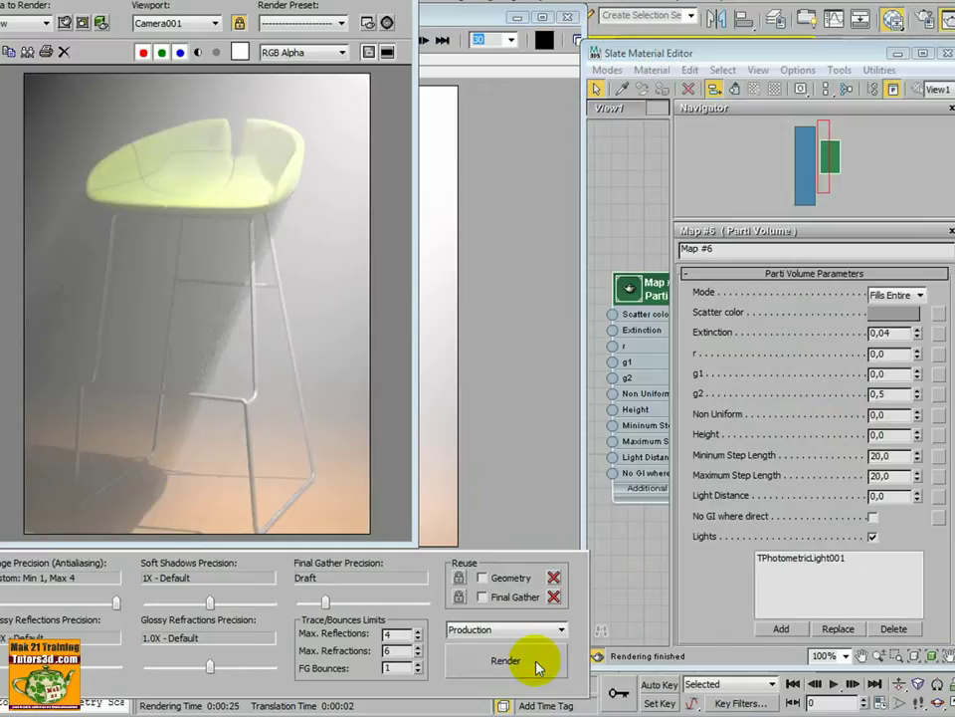
# Load the g2 0,5 render into RAM Player channel B with a split A/B view
pyautogui.click(501, 235)
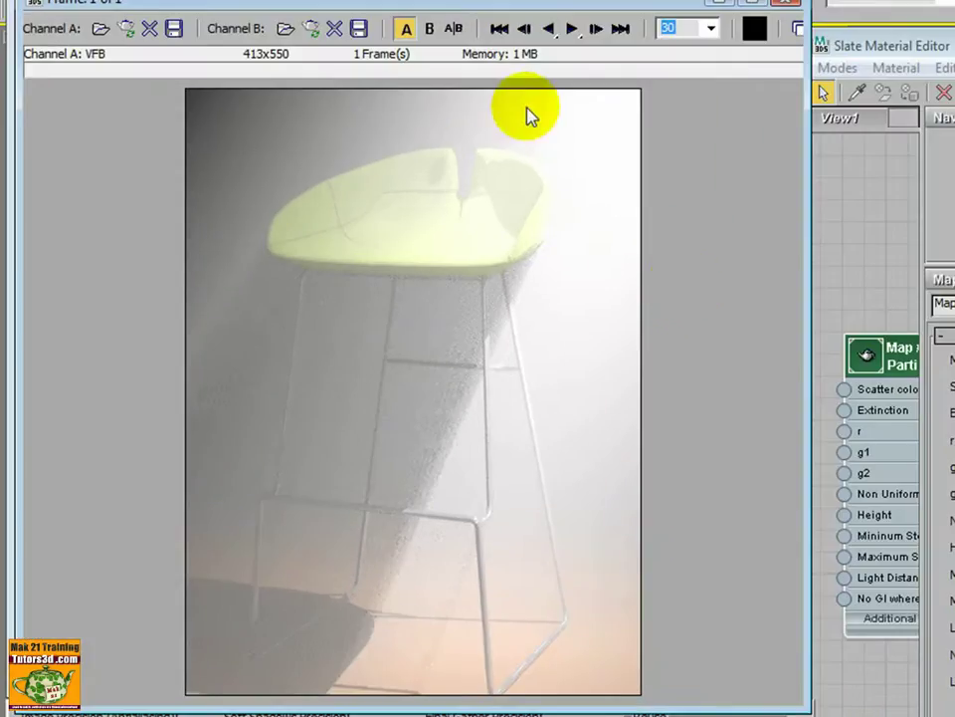
pyautogui.click(429, 29)
pyautogui.moveTo(637, 84)
pyautogui.mouseDown()
pyautogui.moveTo(418, 109)
pyautogui.moveTo(625, 144)
pyautogui.moveTo(117, 196)
pyautogui.moveTo(390, 228)
pyautogui.moveTo(121, 294)
pyautogui.moveTo(448, 273)
pyautogui.moveTo(192, 295)
pyautogui.moveTo(470, 289)
pyautogui.moveTo(448, 305)
pyautogui.moveTo(170, 325)
pyautogui.moveTo(259, 311)
pyautogui.moveTo(206, 318)
pyautogui.mouseUp()
pyautogui.click(312, 29)
pyautogui.click(468, 453)
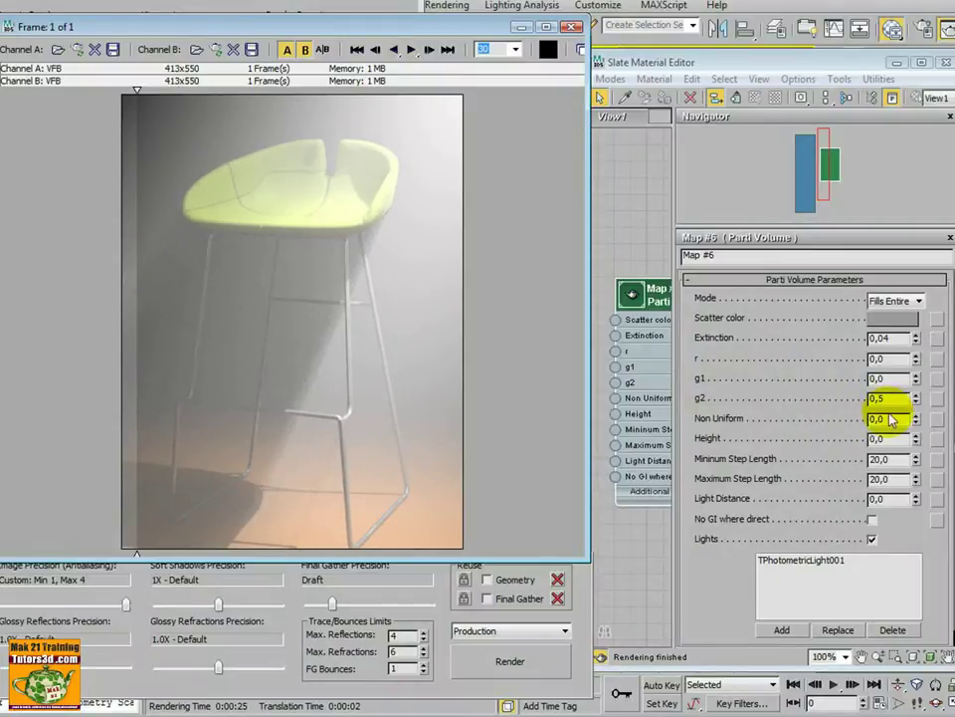
# Set Parti Volume g2 to 0,8 and render again
pyautogui.doubleClick(882, 400)
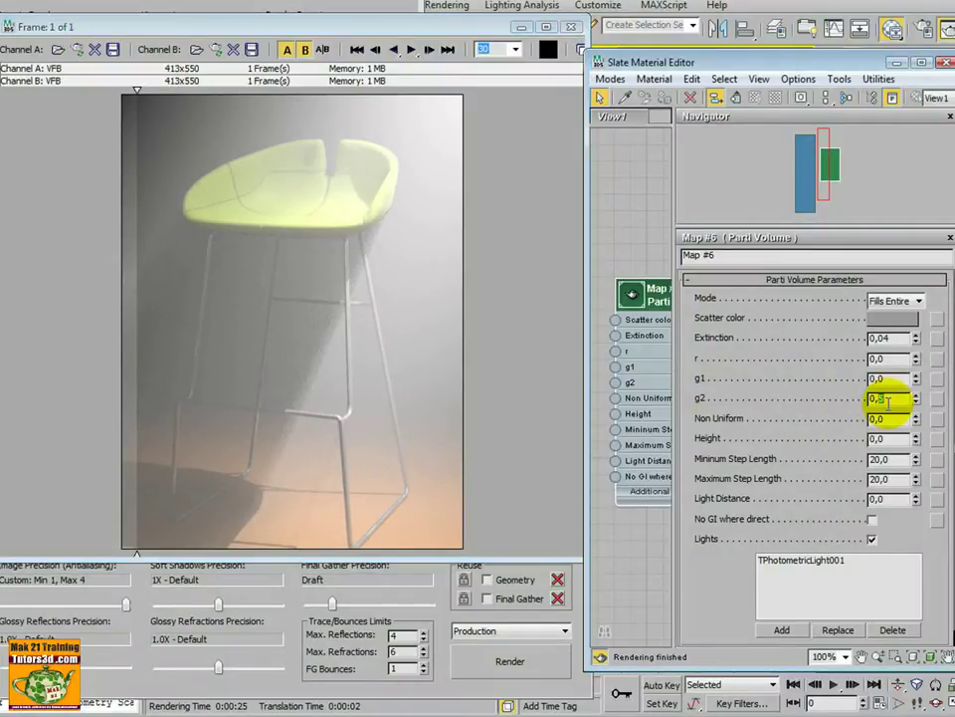
pyautogui.press('Return')
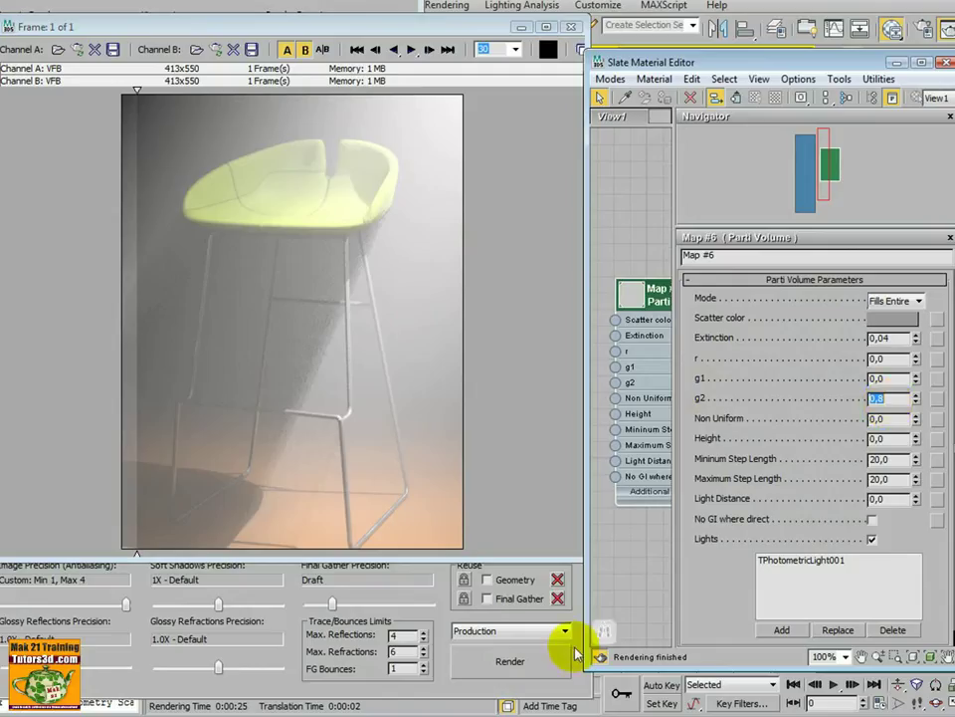
pyautogui.click(511, 663)
pyautogui.click(520, 672)
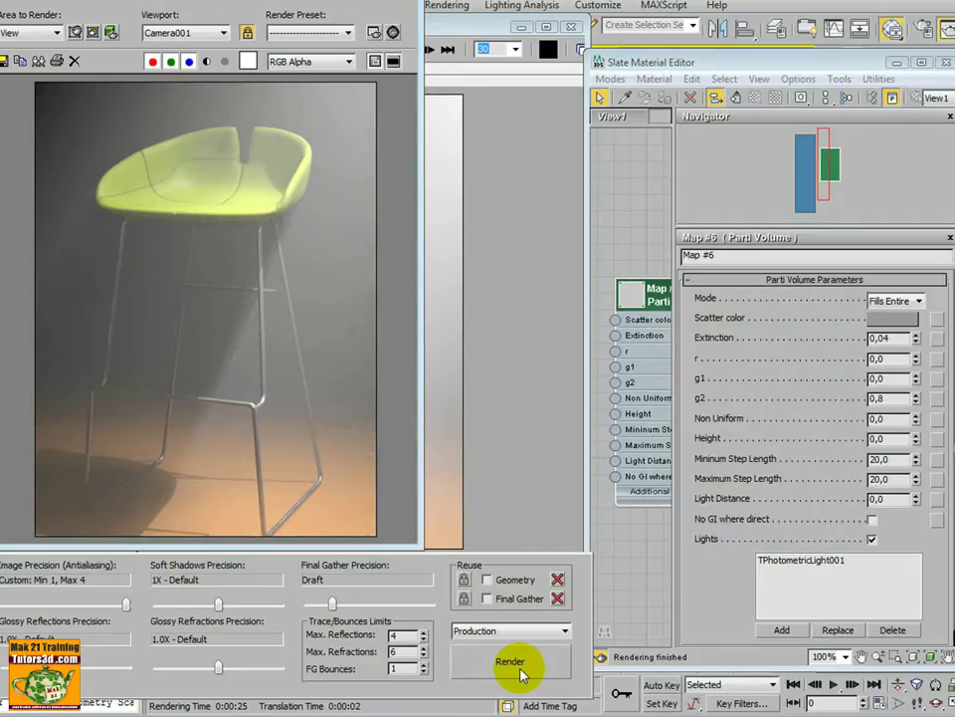
# Load the g2 0,8 render into RAM Player channel A and compare both halves in the split view
pyautogui.click(495, 274)
pyautogui.moveTo(450, 93)
pyautogui.mouseDown()
pyautogui.moveTo(249, 118)
pyautogui.moveTo(291, 112)
pyautogui.mouseUp()
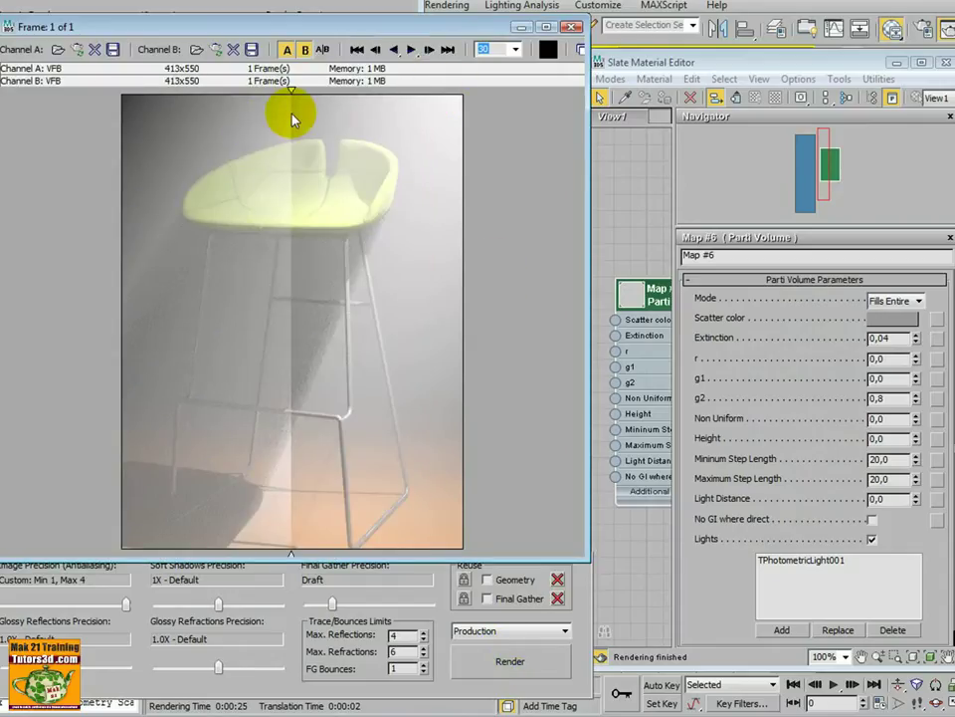
pyautogui.click(77, 55)
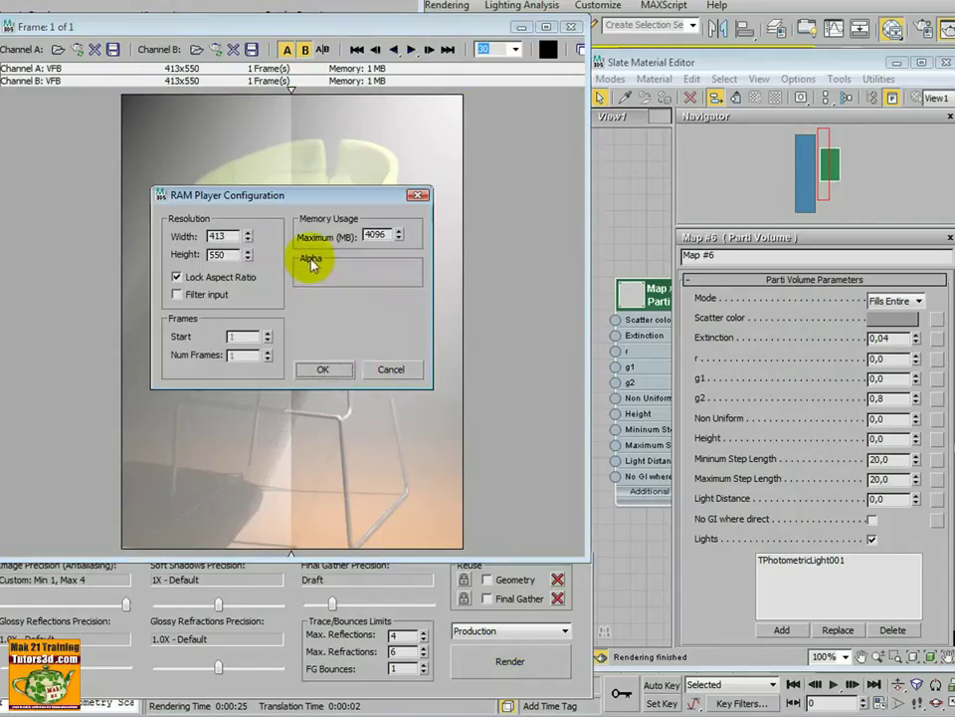
pyautogui.click(327, 366)
pyautogui.moveTo(292, 91)
pyautogui.mouseDown()
pyautogui.moveTo(415, 96)
pyautogui.moveTo(327, 96)
pyautogui.mouseUp()
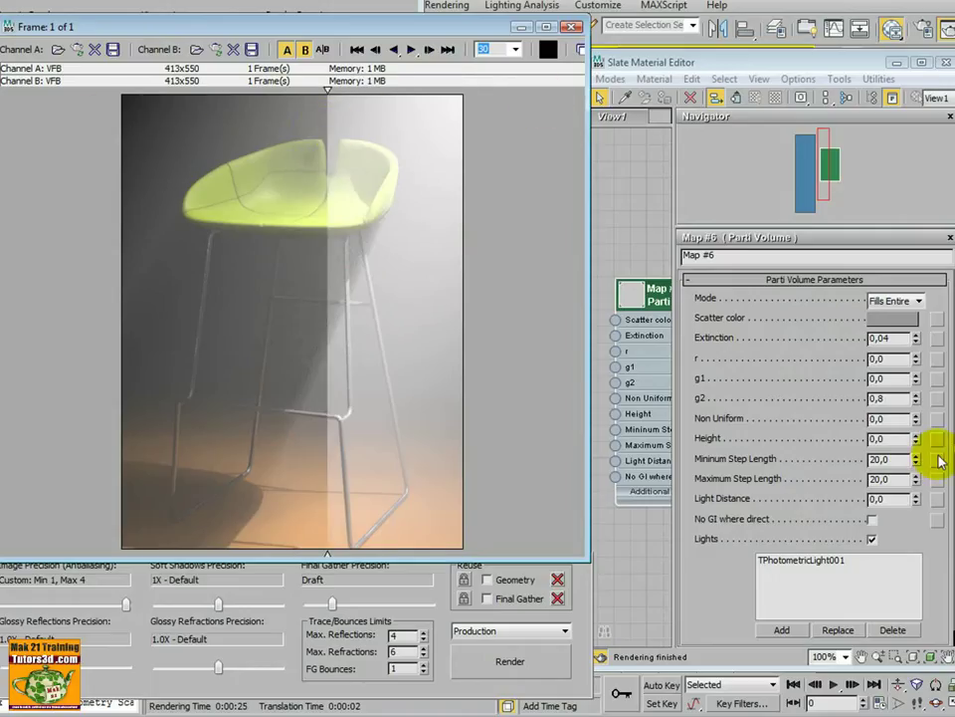
# Raise Parti Volume g2 to 0,9 and re-render
pyautogui.doubleClick(887, 399)
pyautogui.write('0,9')
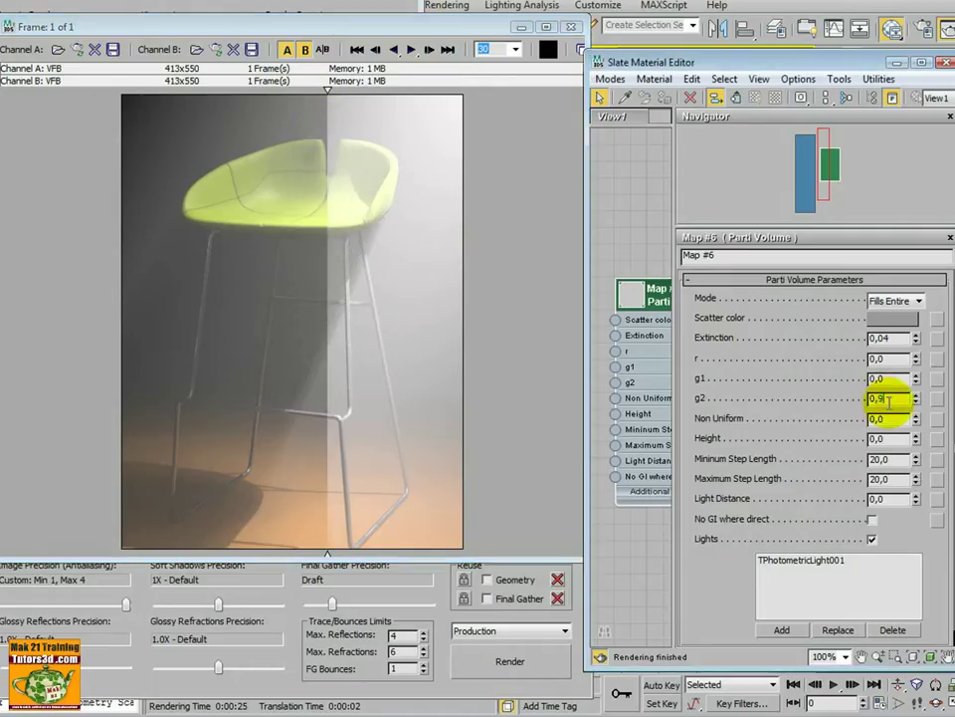
pyautogui.press('Return')
pyautogui.click(510, 661)
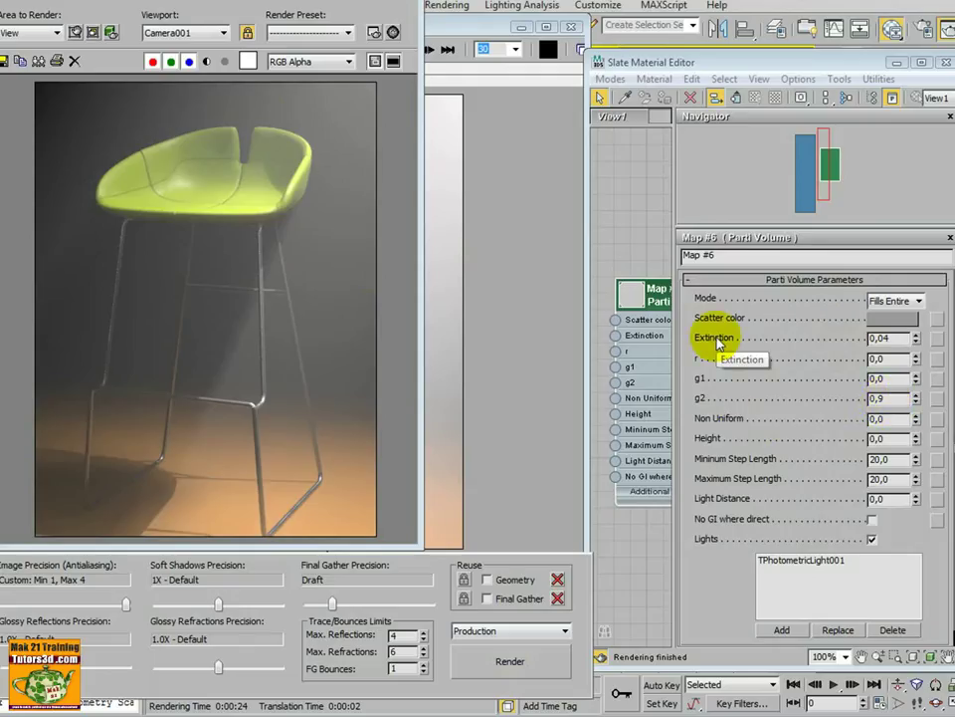
# Change Parti Volume Extinction to 0,038 and re-render the stool scene
pyautogui.doubleClick(884, 338)
pyautogui.write('0,035')
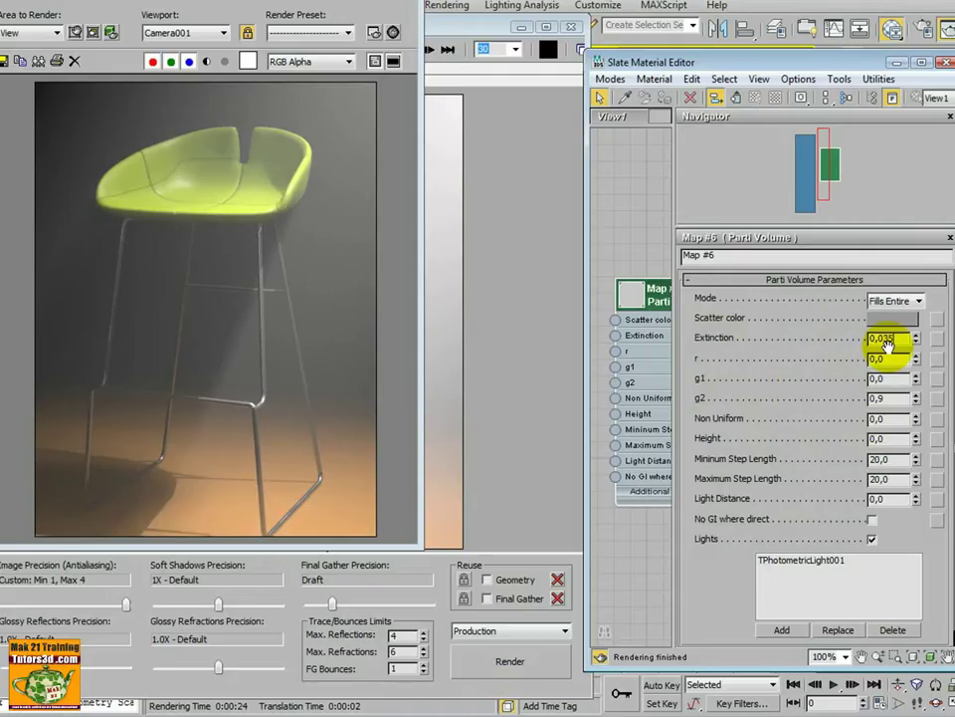
pyautogui.doubleClick(885, 340)
pyautogui.click(511, 661)
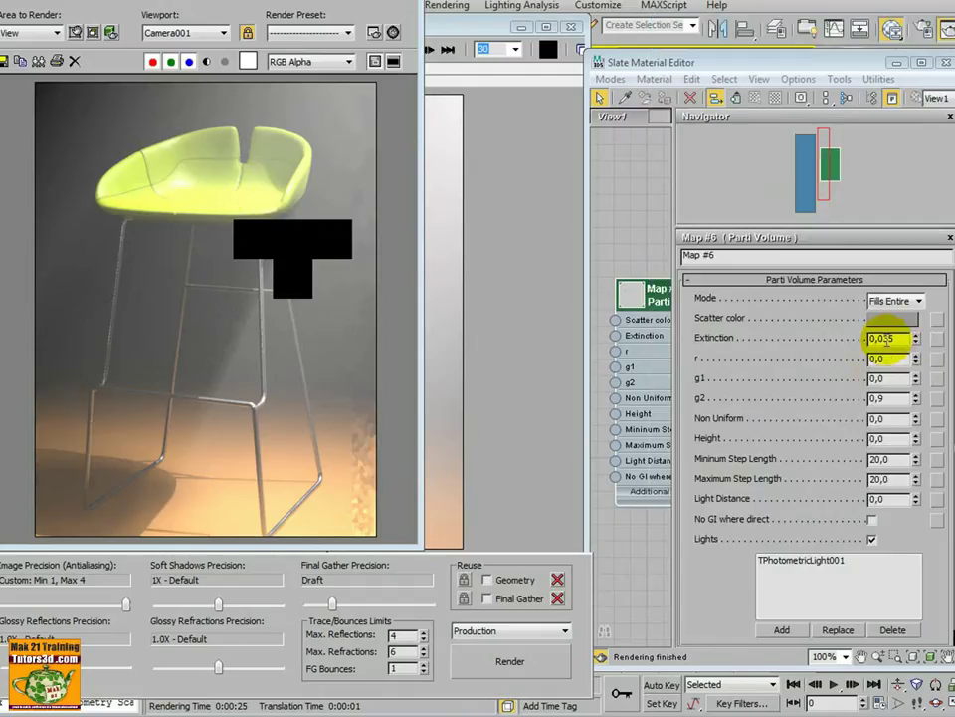
pyautogui.click(892, 339)
pyautogui.write('0,038')
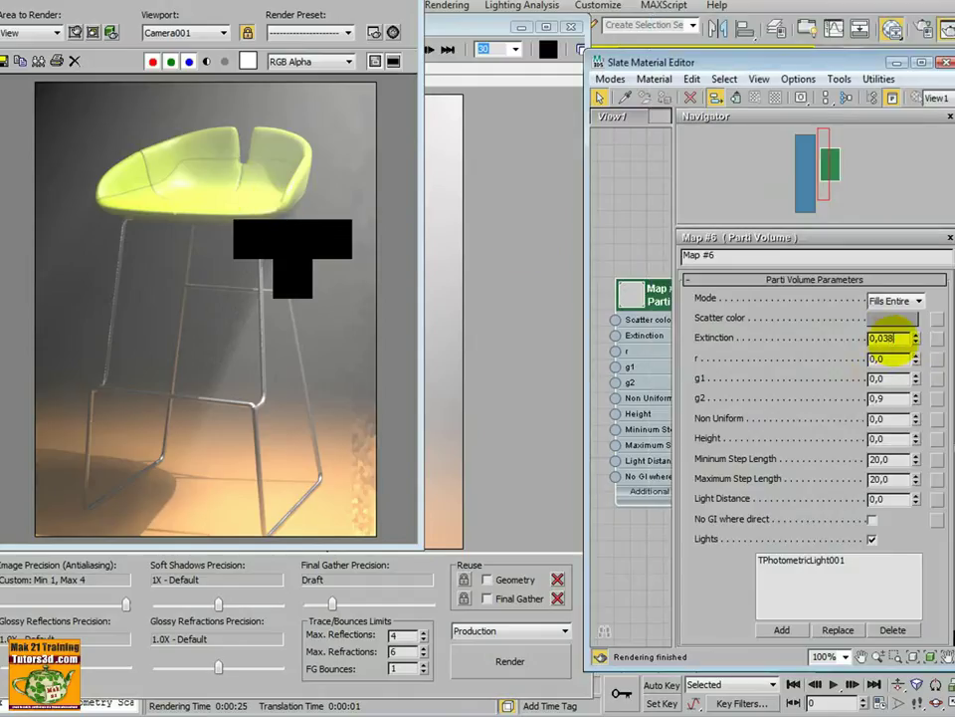
pyautogui.click(510, 661)
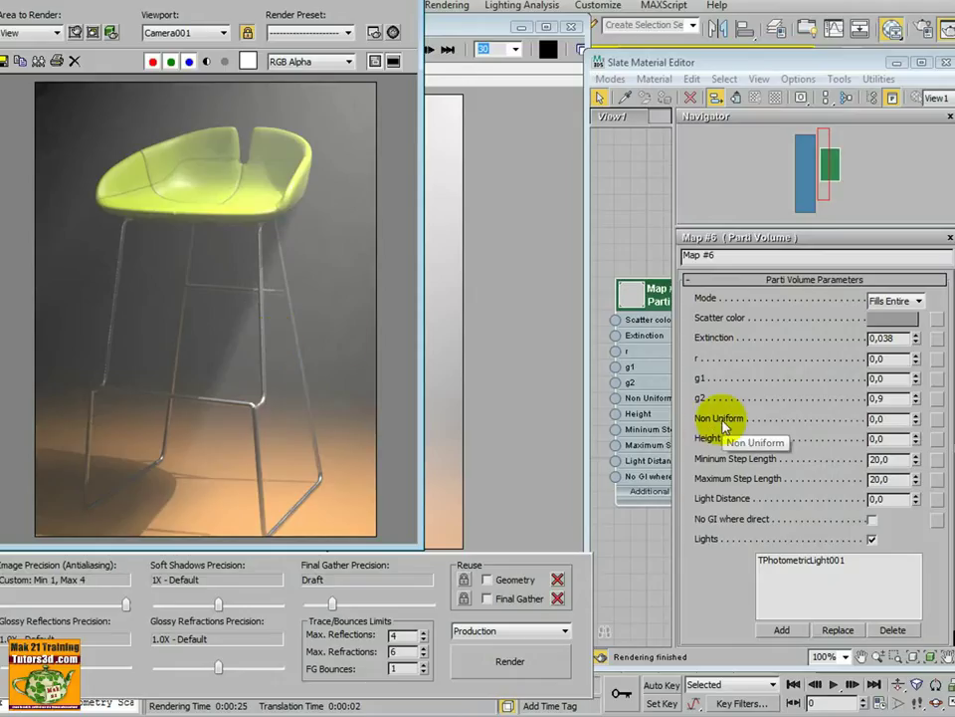
# Set Parti Volume Non Uniform to 0,2 and render to see its effect
pyautogui.doubleClick(877, 419)
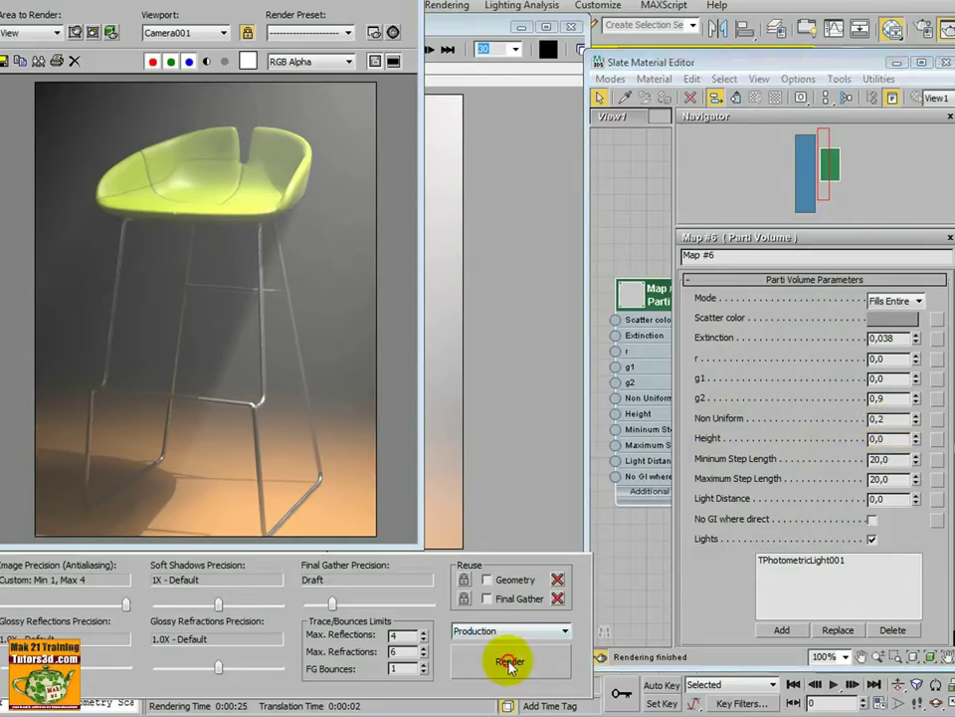
pyautogui.click(510, 661)
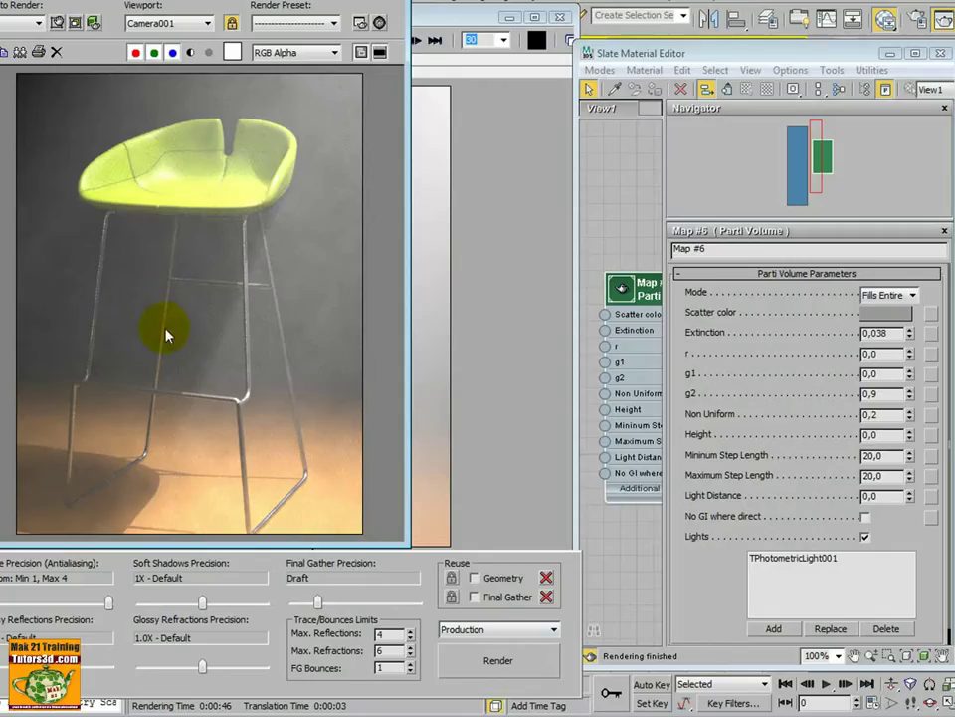
# Reset Non Uniform to 0,0, set step lengths to 1,0 and 2,0, and close the RAM Player
pyautogui.rightClick(912, 418)
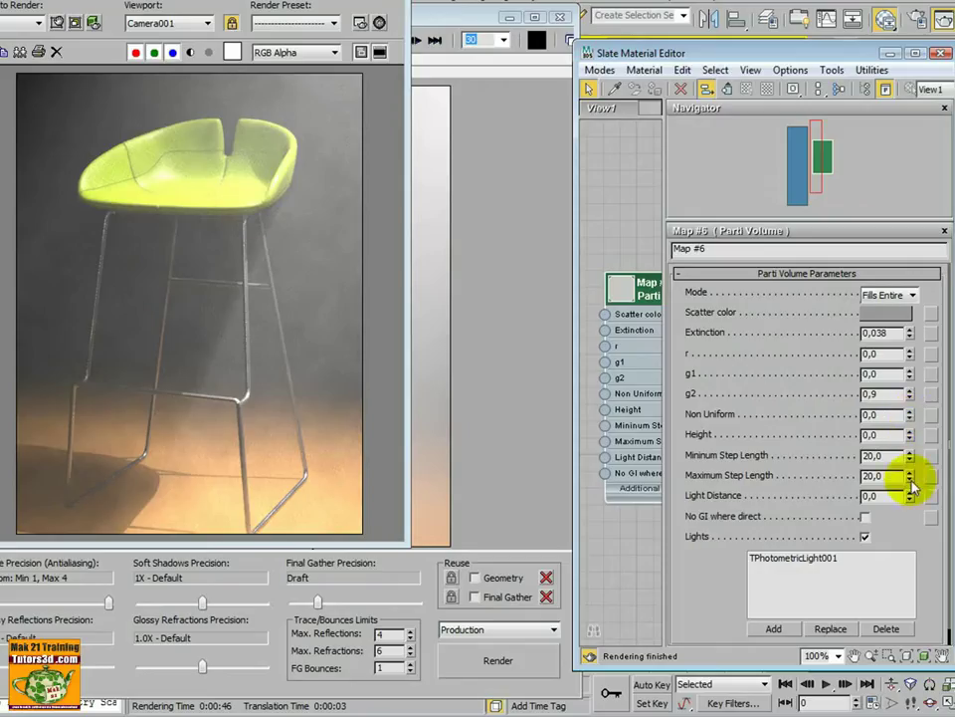
pyautogui.doubleClick(876, 455)
pyautogui.write('1')
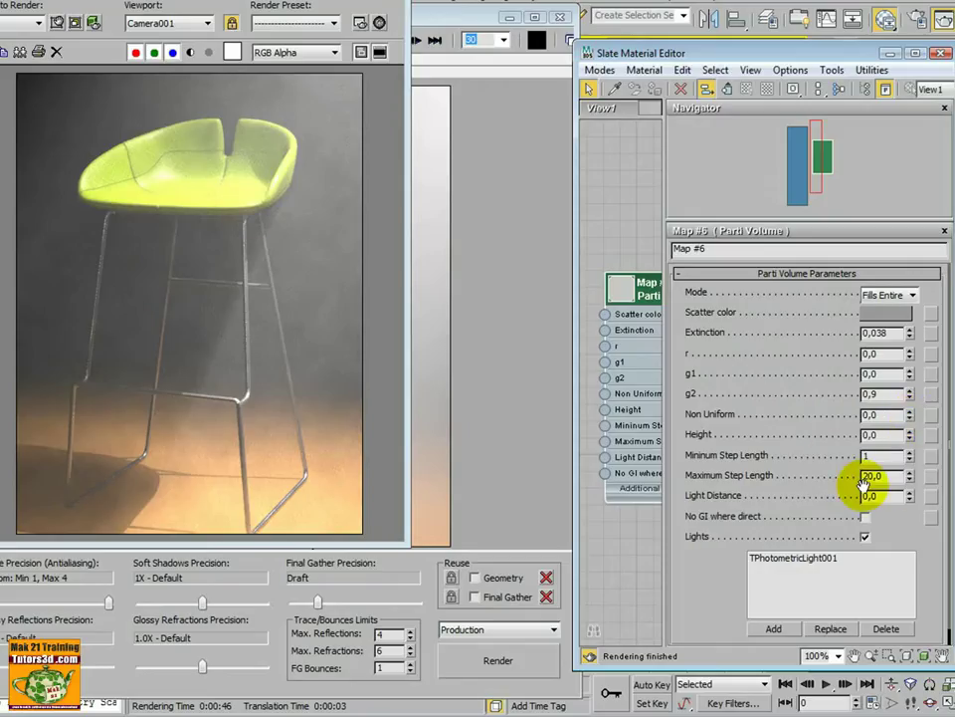
pyautogui.doubleClick(863, 475)
pyautogui.write('2')
pyautogui.press('Return')
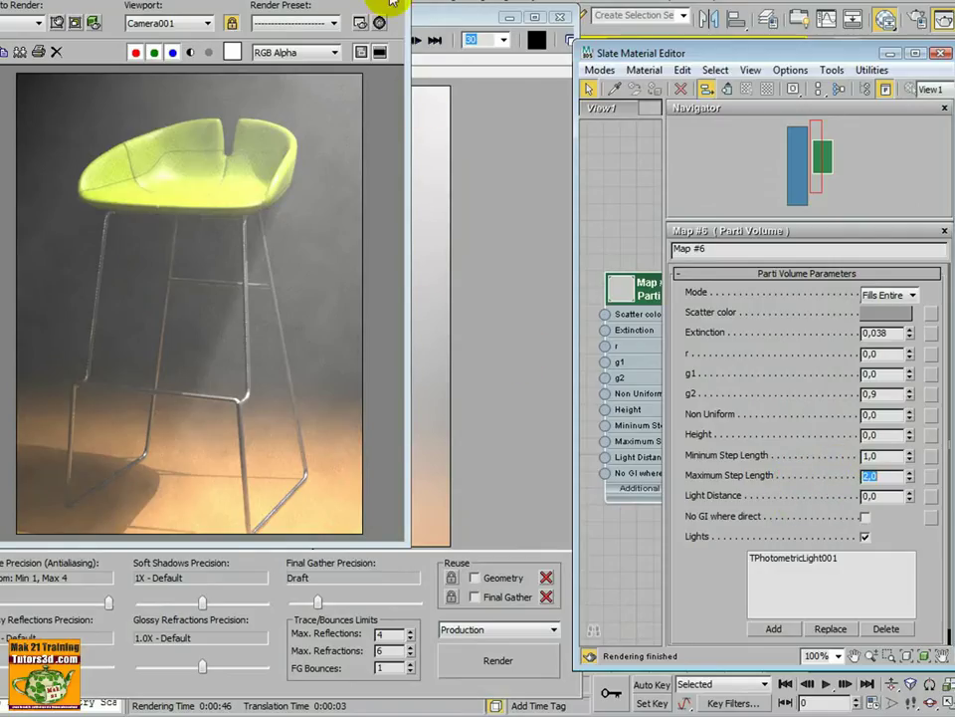
pyautogui.click(496, 20)
pyautogui.click(559, 16)
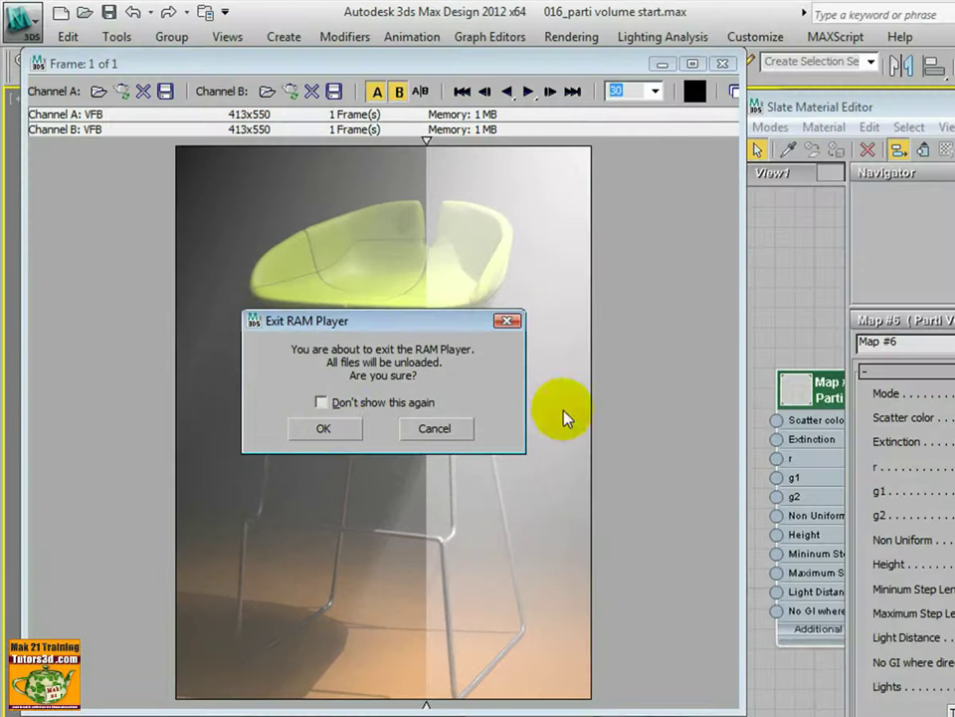
# Exit the RAM Player, open 017_parti volume end.max without saving, and show the Slate Material Editor
pyautogui.click(324, 428)
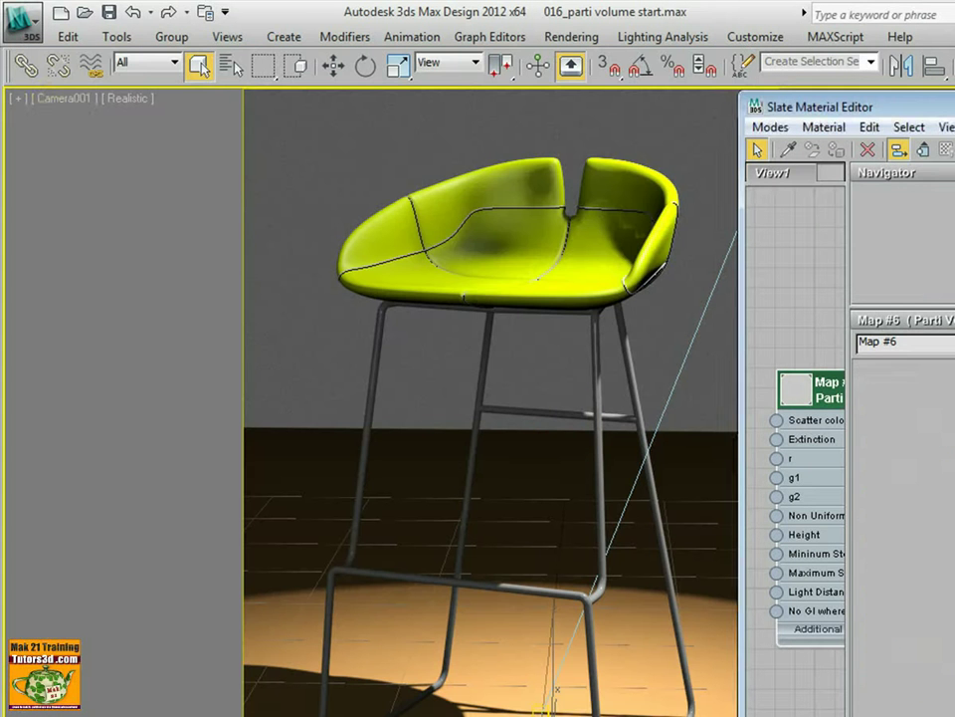
pyautogui.press('m')
pyautogui.click(24, 20)
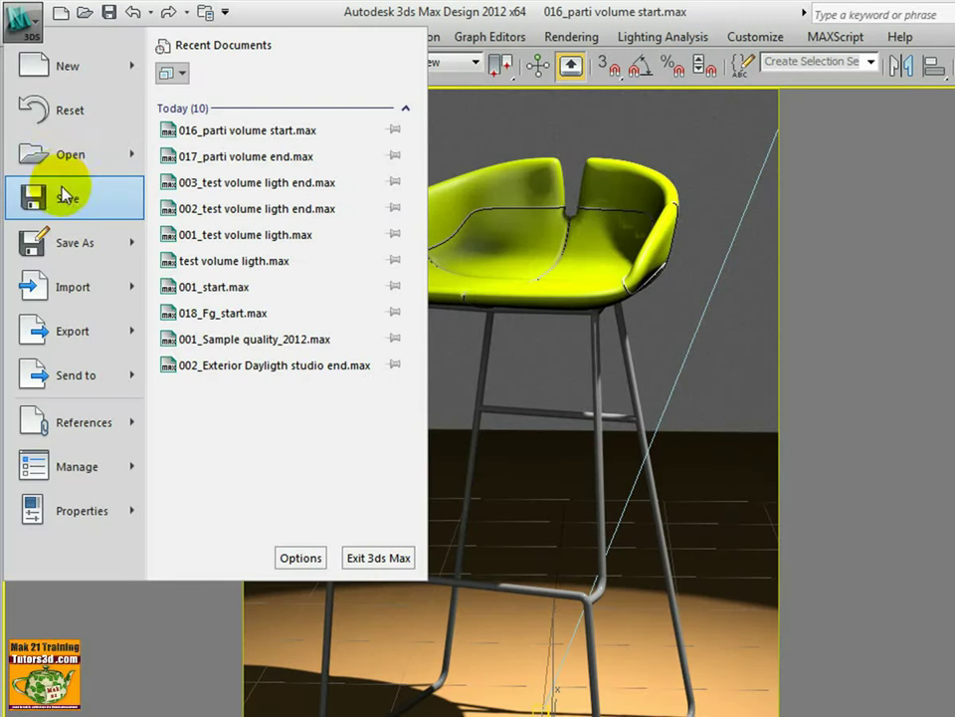
pyautogui.click(78, 159)
pyautogui.click(631, 558)
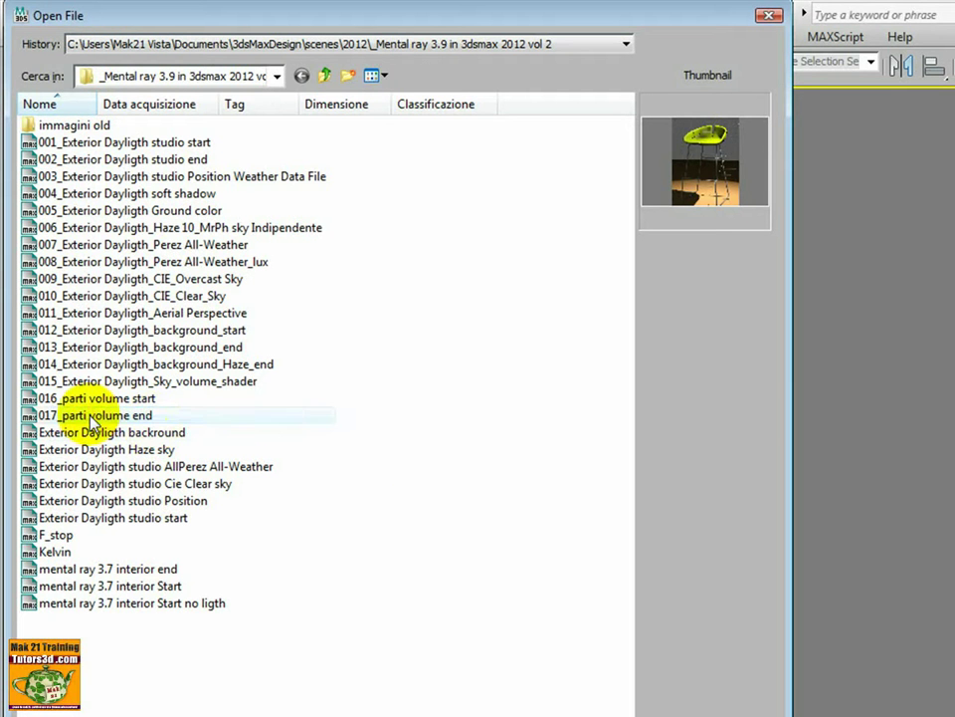
pyautogui.click(634, 707)
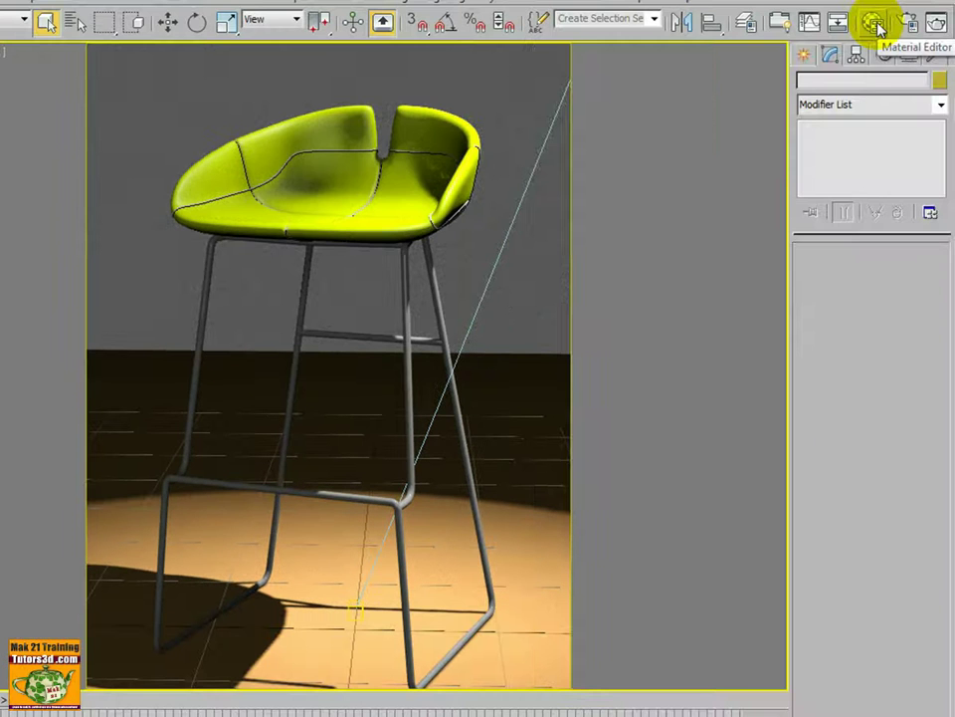
pyautogui.click(873, 22)
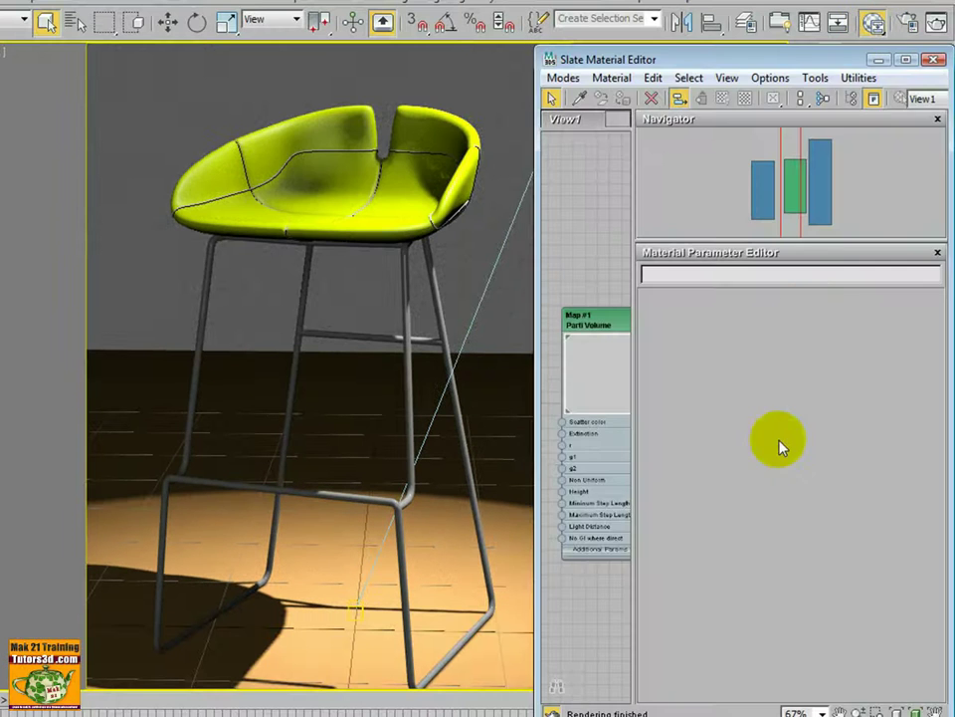
# Review the end scene's Parti Volume map: Extinction 0,036, g2 0,9, step lengths 2,0 and 3,0
pyautogui.moveTo(536, 398); pyautogui.dragTo(464, 390)
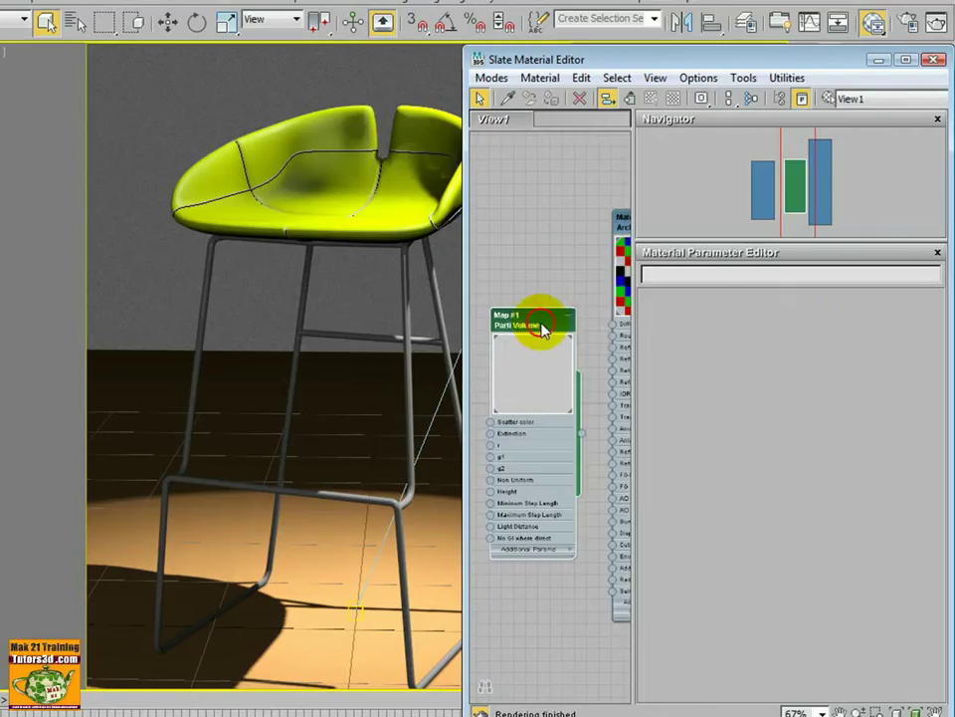
pyautogui.doubleClick(544, 316)
pyautogui.doubleClick(857, 363)
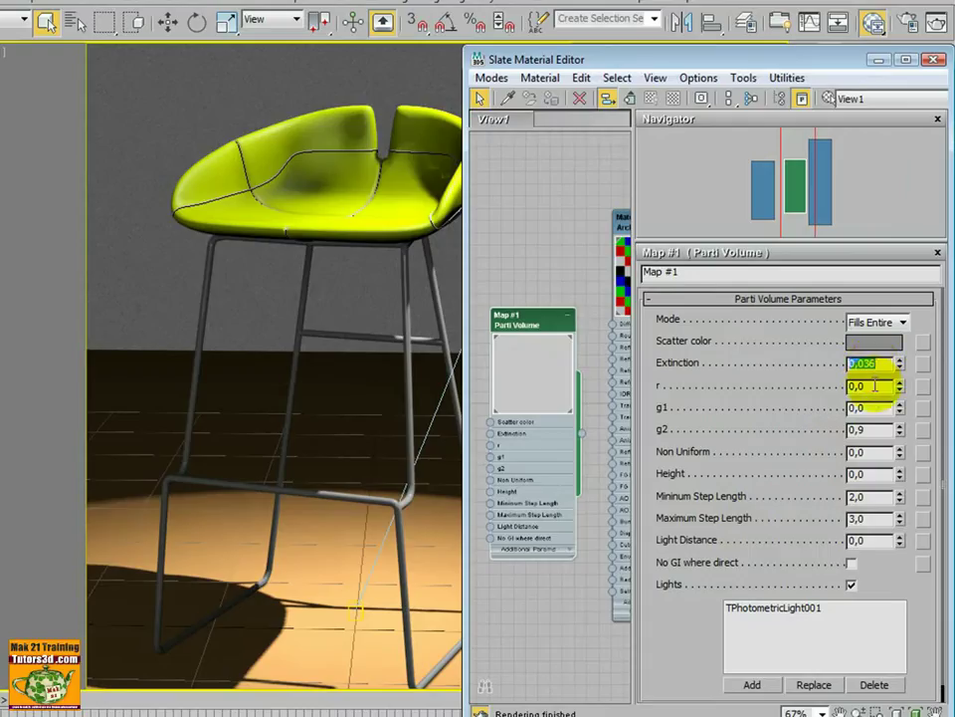
pyautogui.doubleClick(858, 430)
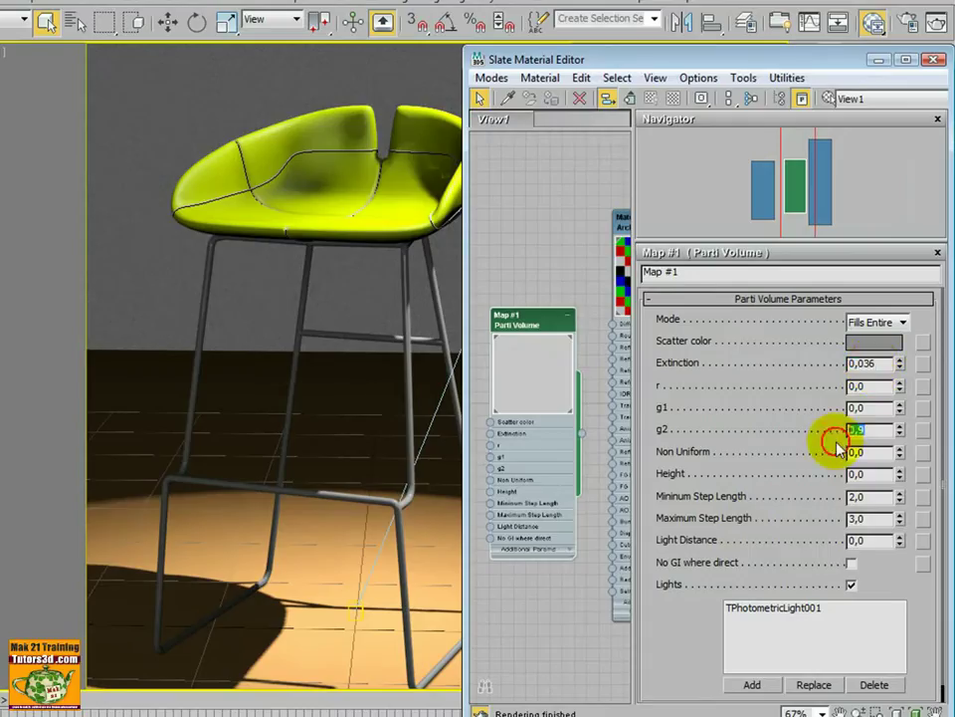
pyautogui.click(872, 498)
pyautogui.doubleClick(858, 518)
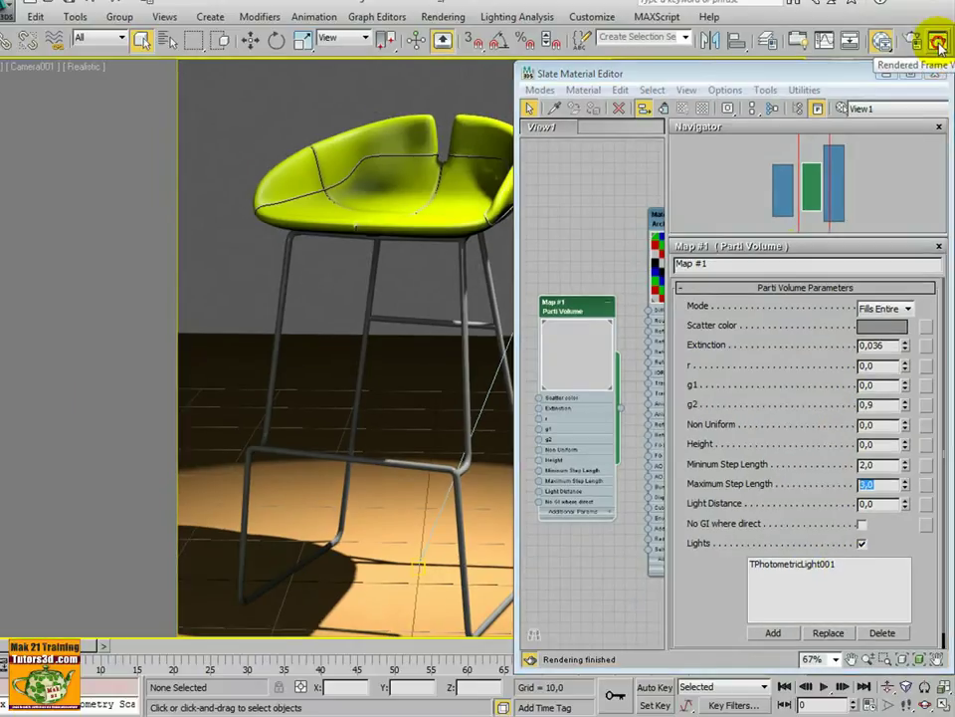
pyautogui.click(939, 41)
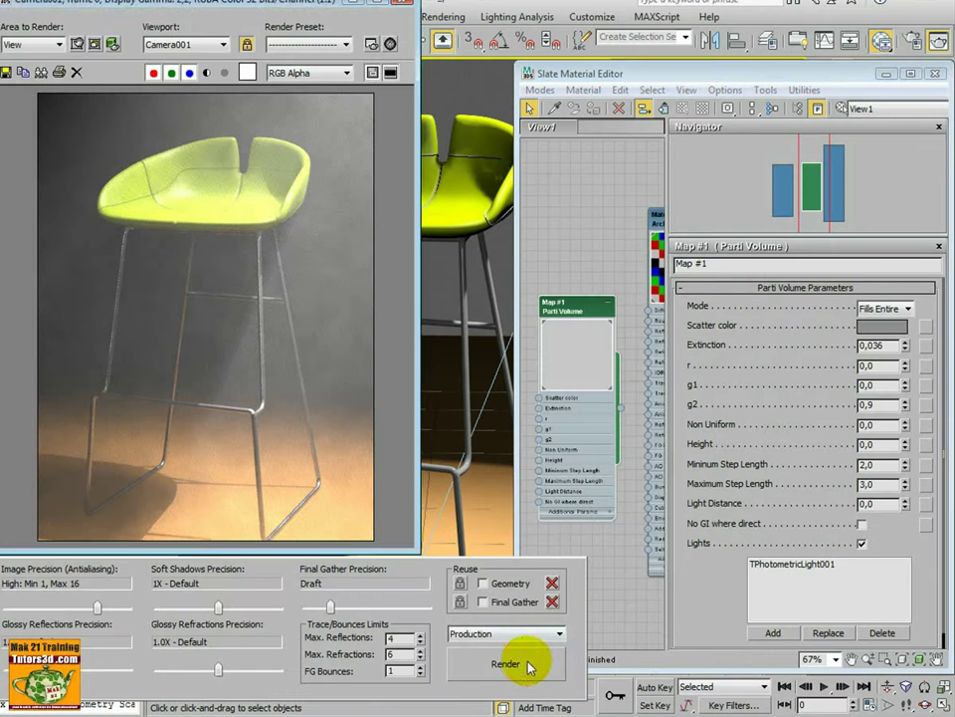
# Render the finished fog scene from Camera001 with mental ray
pyautogui.click(508, 664)
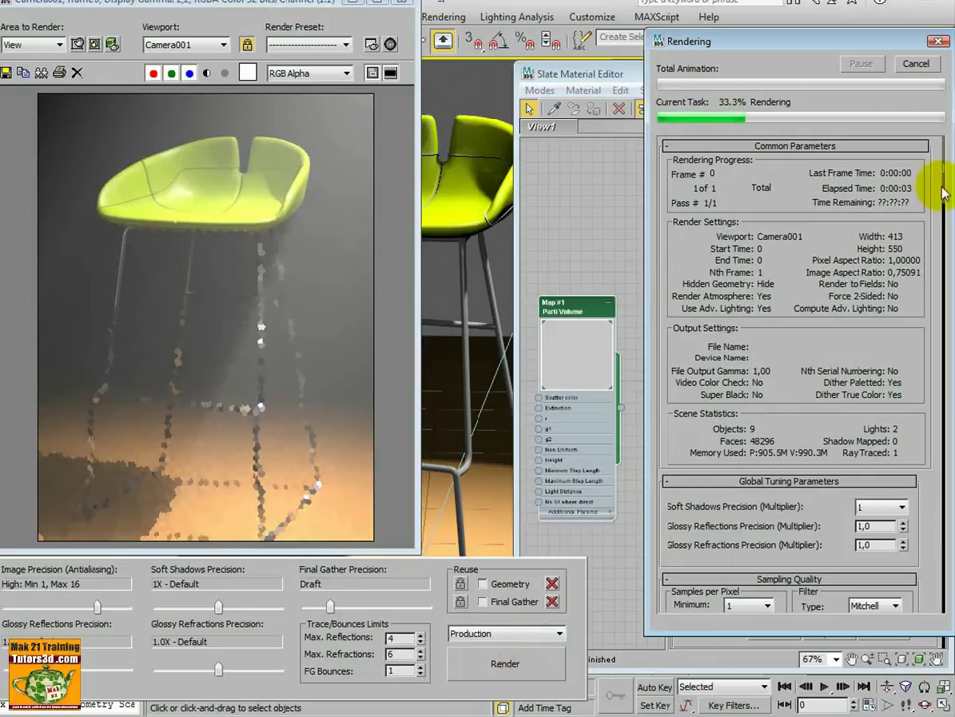
pyautogui.moveTo(940, 187); pyautogui.dragTo(945, 237)
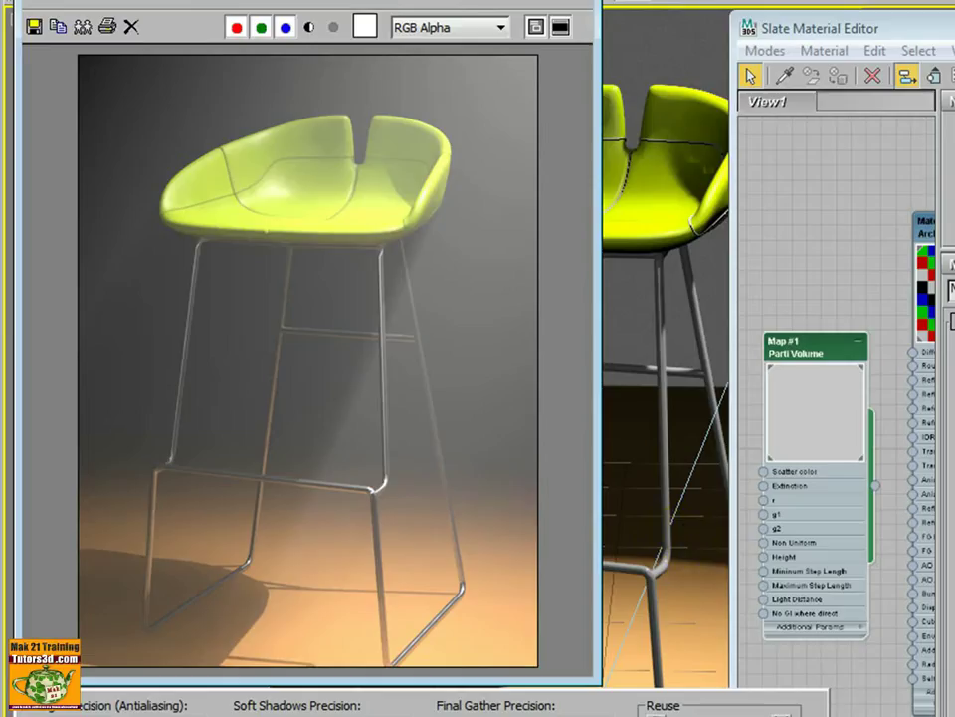
# Close the material editor and enlarge the Front view framing the stool, camera and light
pyautogui.press('m')
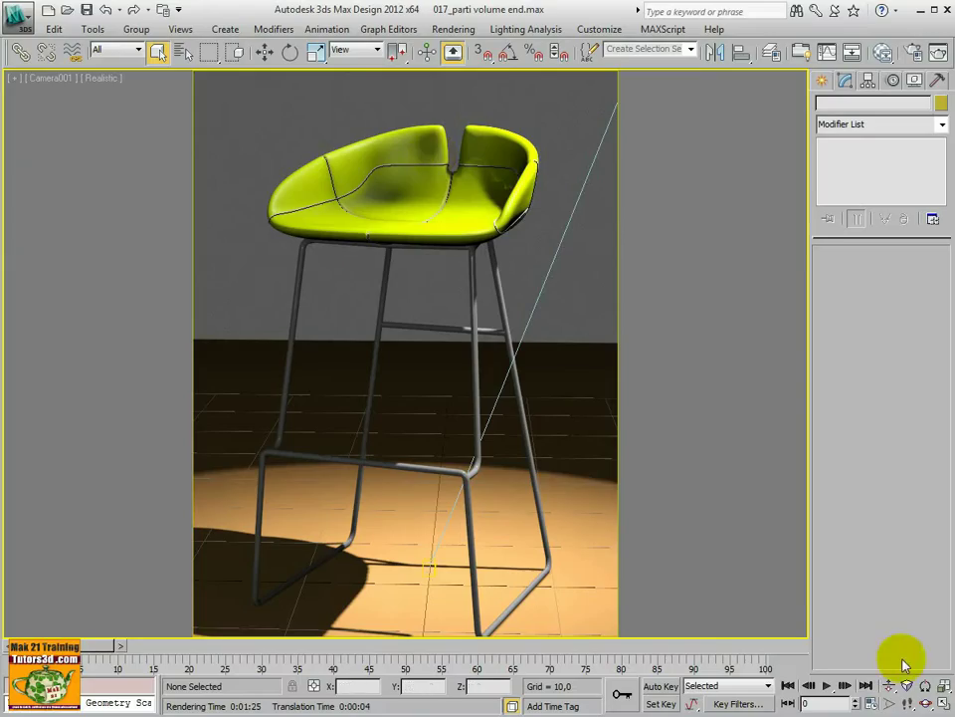
pyautogui.click(944, 702)
pyautogui.click(618, 316)
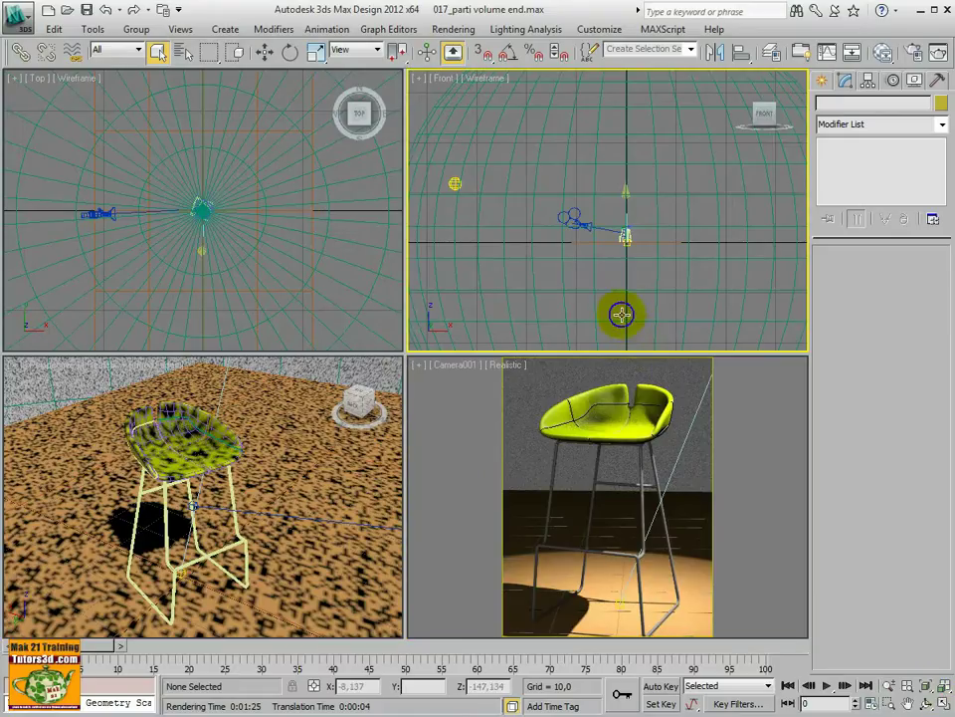
pyautogui.scroll(4, 609, 319)
pyautogui.moveTo(597, 325); pyautogui.dragTo(524, 273, button='middle')
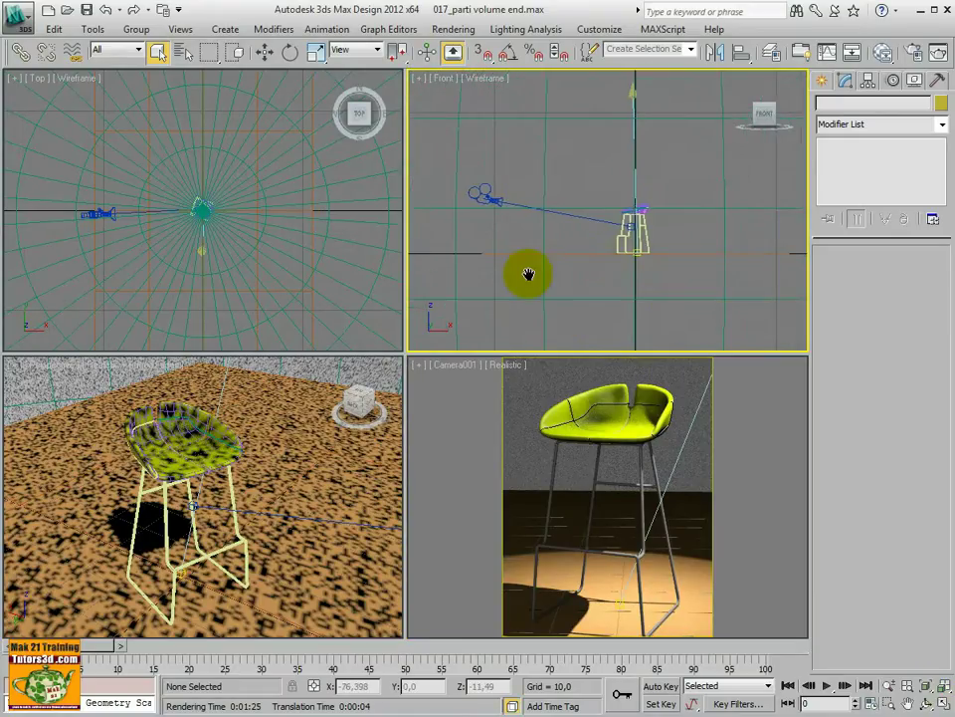
pyautogui.scroll(2, 508, 283)
pyautogui.scroll(-1, 503, 297)
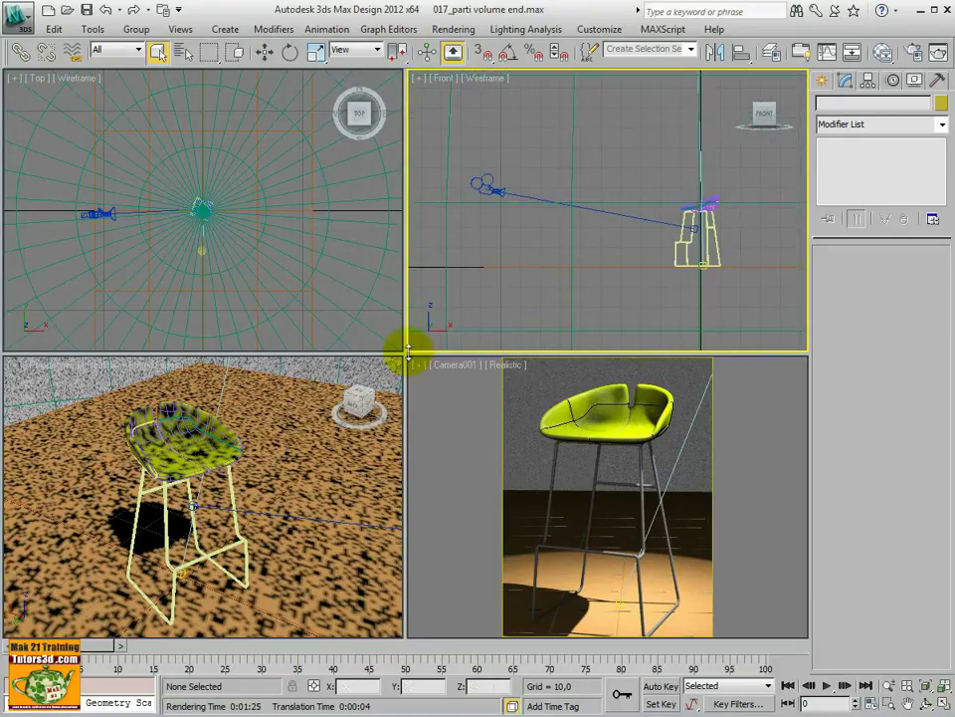
pyautogui.moveTo(407, 353); pyautogui.dragTo(152, 360)
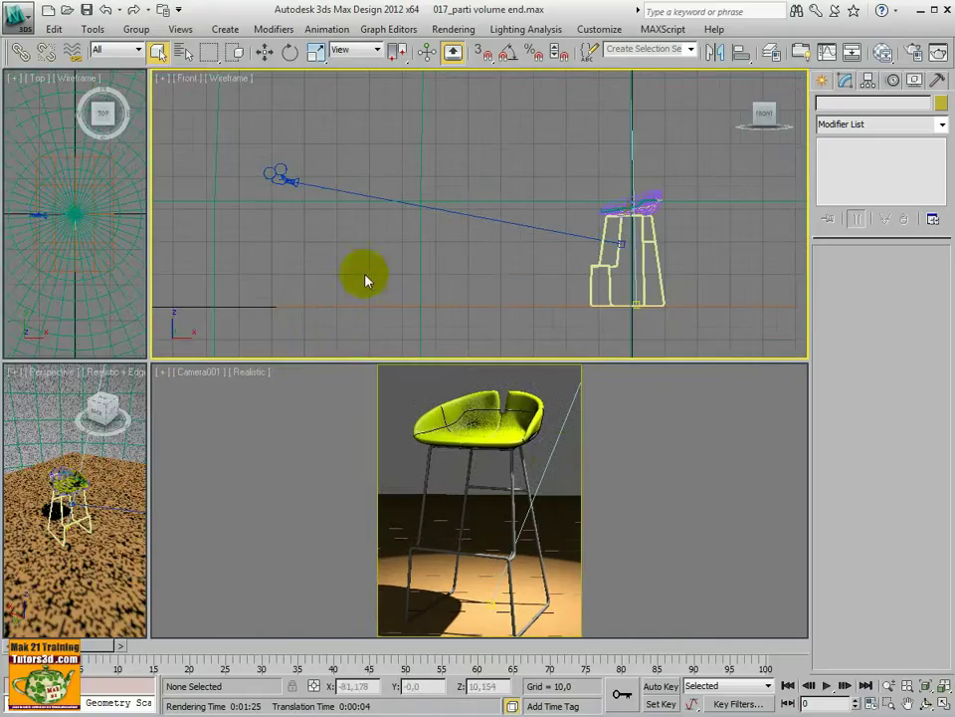
# Dolly Camera001 back so the stool appears smaller, and bring up the Rendered Frame Window
pyautogui.click(612, 451)
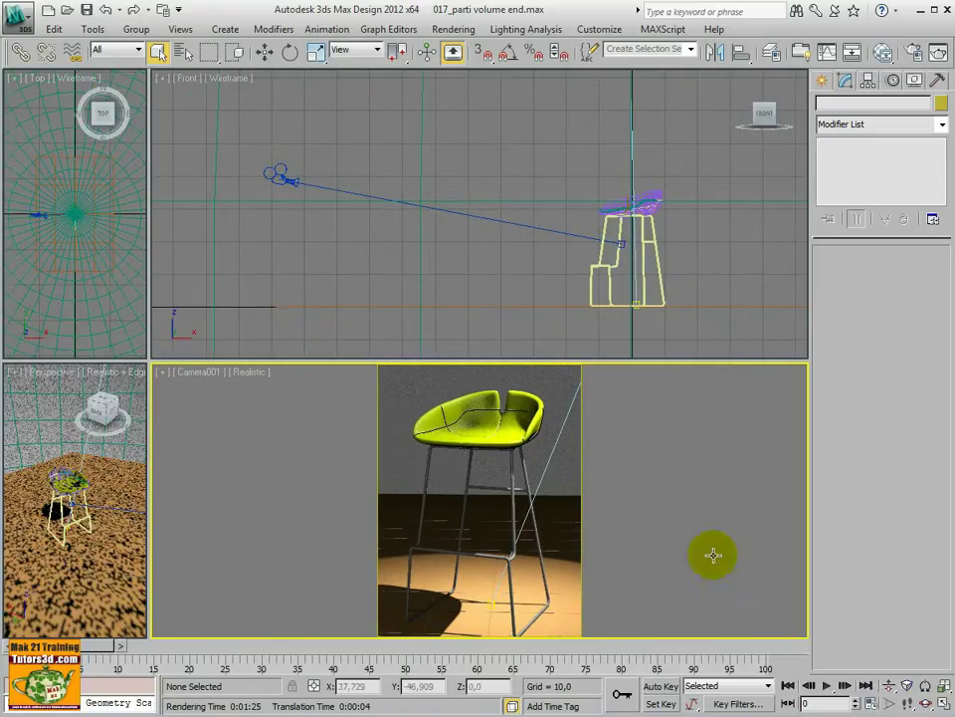
pyautogui.click(890, 686)
pyautogui.moveTo(534, 544)
pyautogui.mouseDown()
pyautogui.moveTo(536, 582)
pyautogui.moveTo(529, 533)
pyautogui.moveTo(549, 612)
pyautogui.mouseUp()
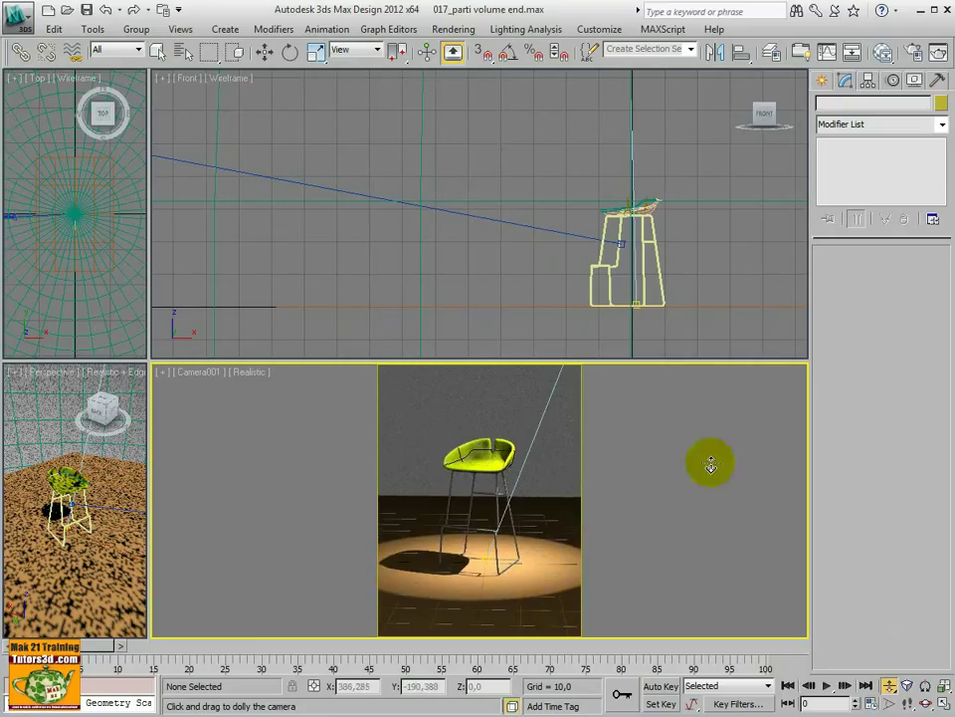
pyautogui.click(939, 57)
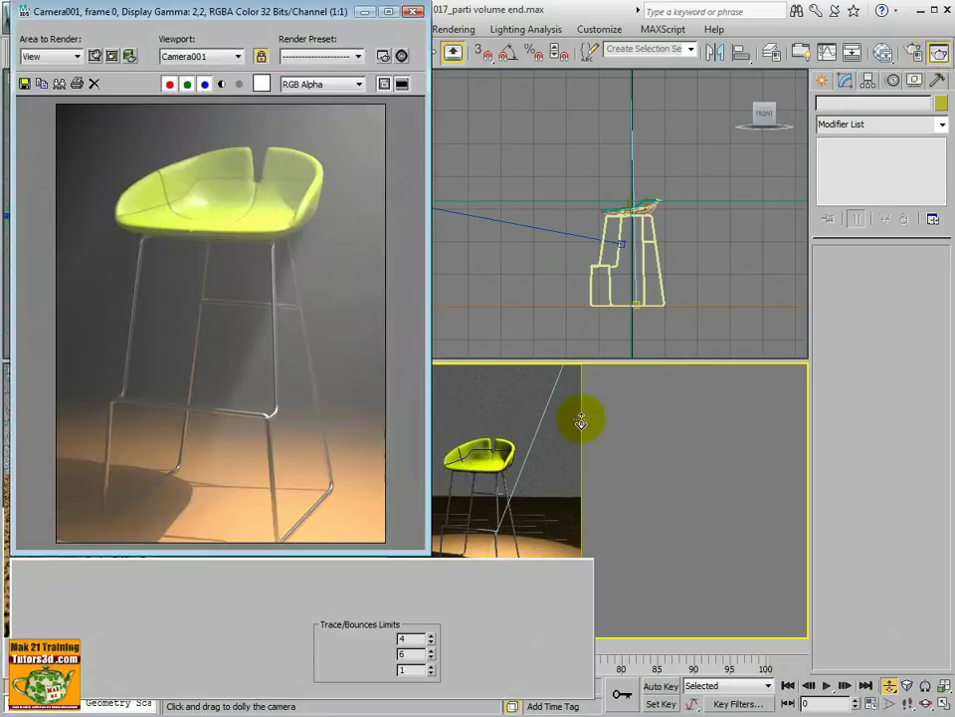
# Start a test render of Camera001, stop it, and close the render window
pyautogui.click(494, 666)
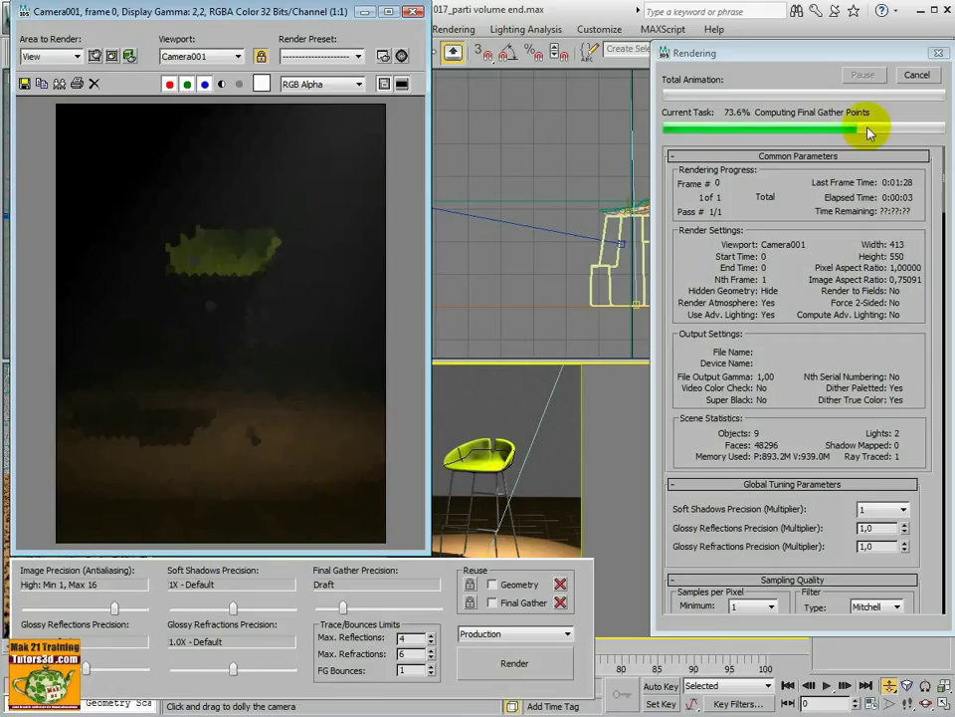
pyautogui.click(917, 77)
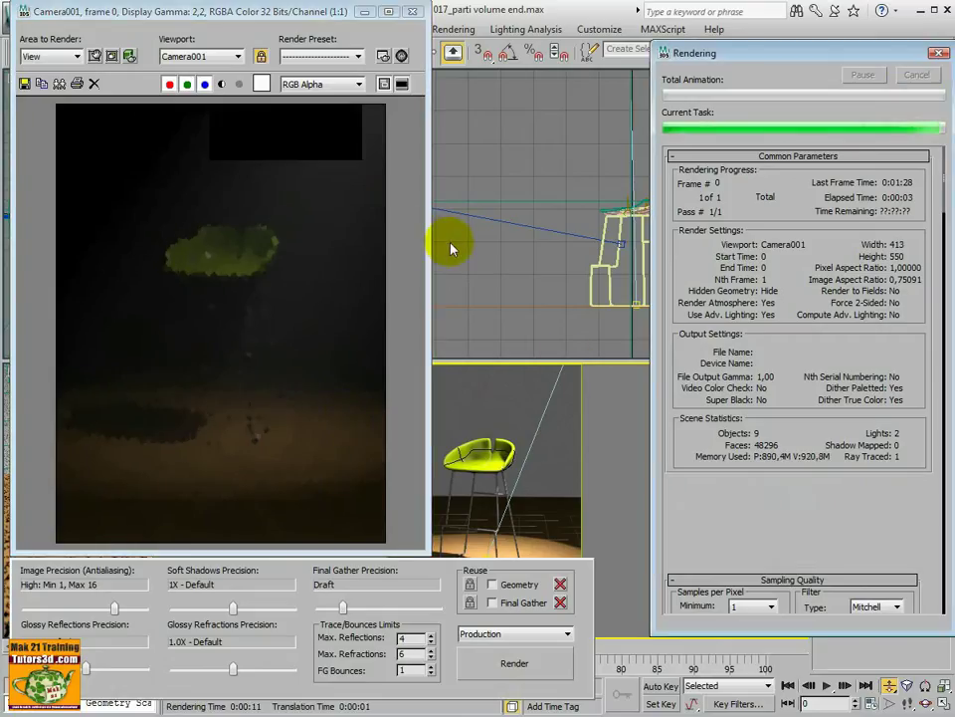
pyautogui.click(414, 16)
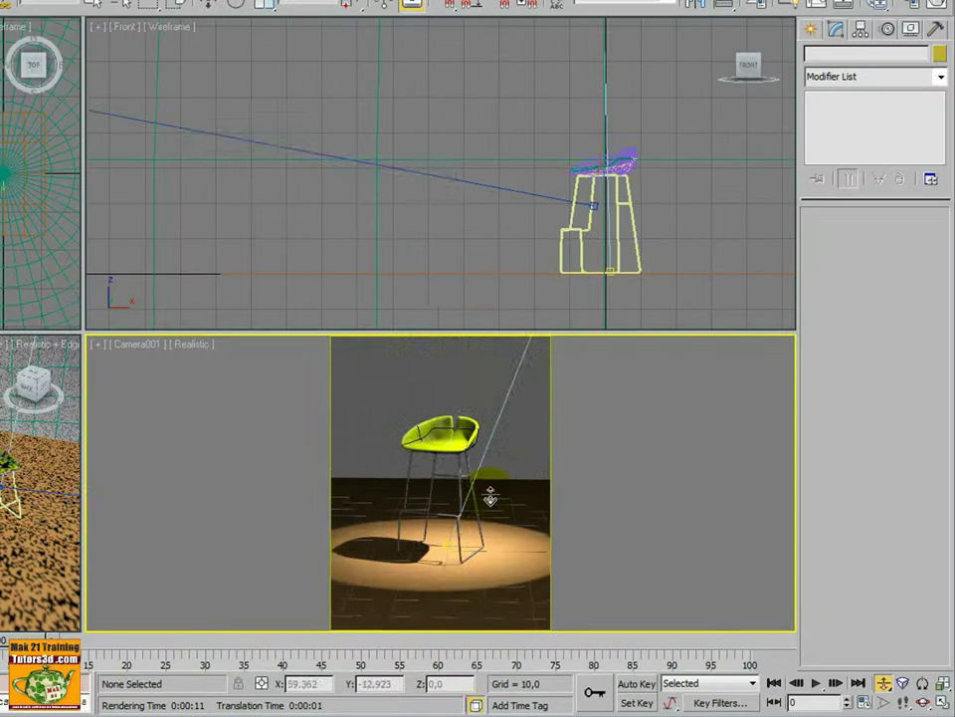
# Dolly Camera001 closer to the stool, test-render again, then stop and close the render window
pyautogui.moveTo(491, 495)
pyautogui.mouseDown()
pyautogui.moveTo(496, 454)
pyautogui.moveTo(497, 482)
pyautogui.moveTo(497, 465)
pyautogui.moveTo(468, 511)
pyautogui.moveTo(494, 454)
pyautogui.mouseUp()
pyautogui.hotkey('shift', 'q')
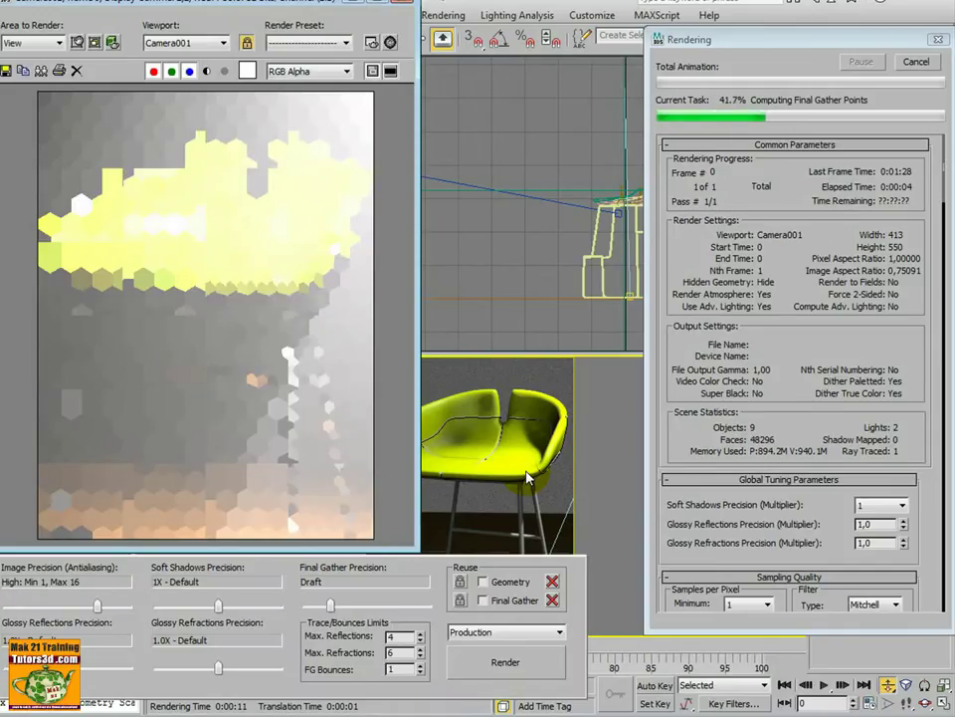
pyautogui.click(920, 61)
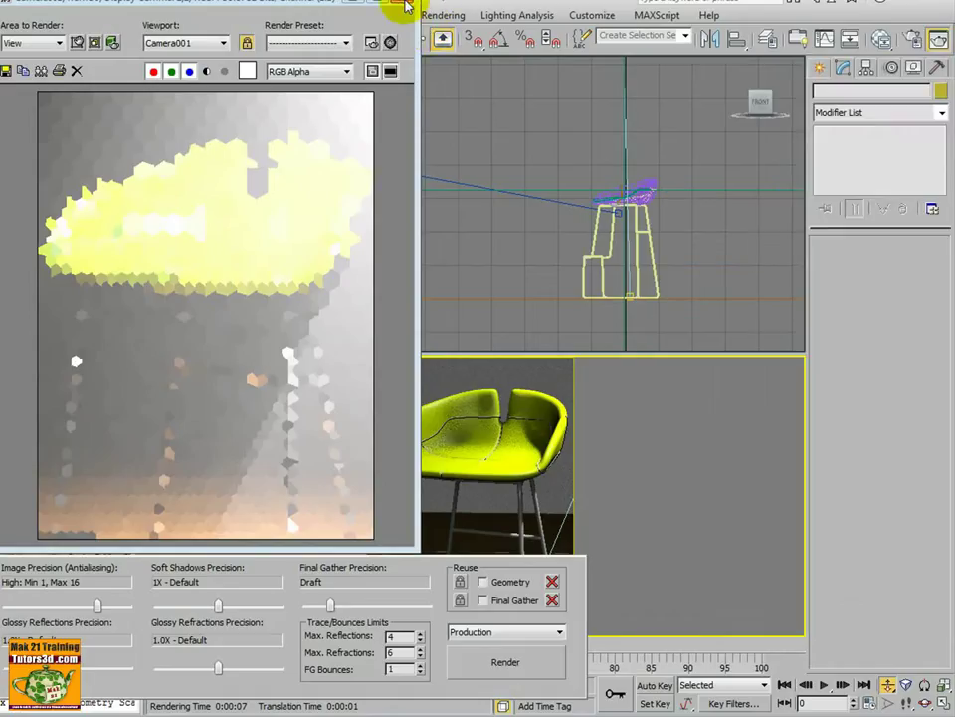
pyautogui.click(406, 6)
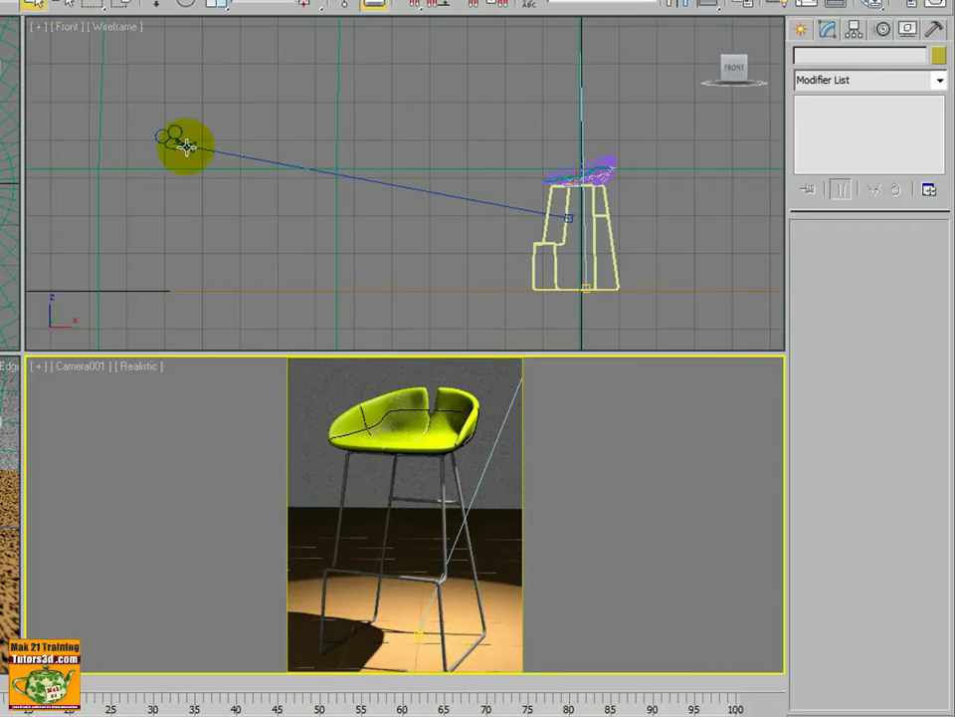
# Try Camera001's 35, 24, 28 and 15 mm stock lenses, settle on 50 mm, and render
pyautogui.click(185, 144)
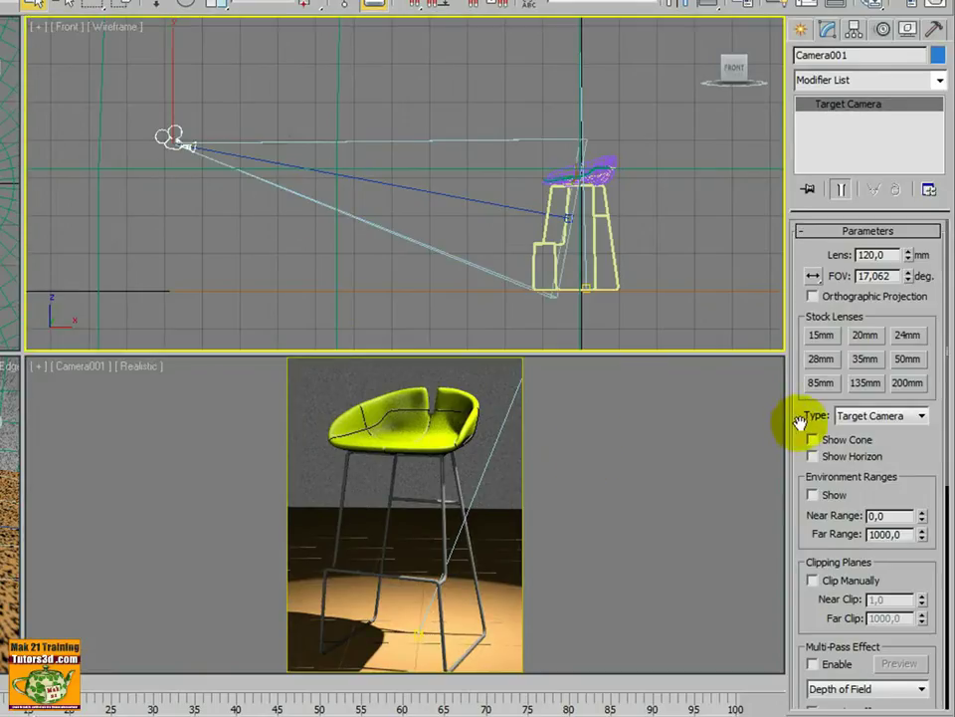
pyautogui.click(866, 360)
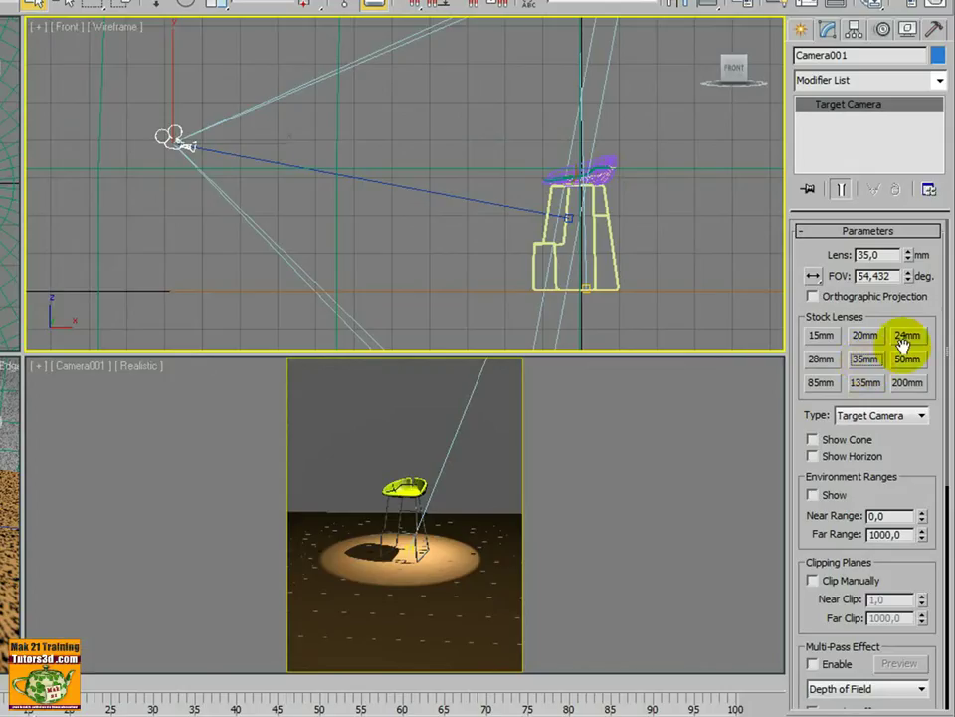
pyautogui.click(907, 337)
pyautogui.click(821, 360)
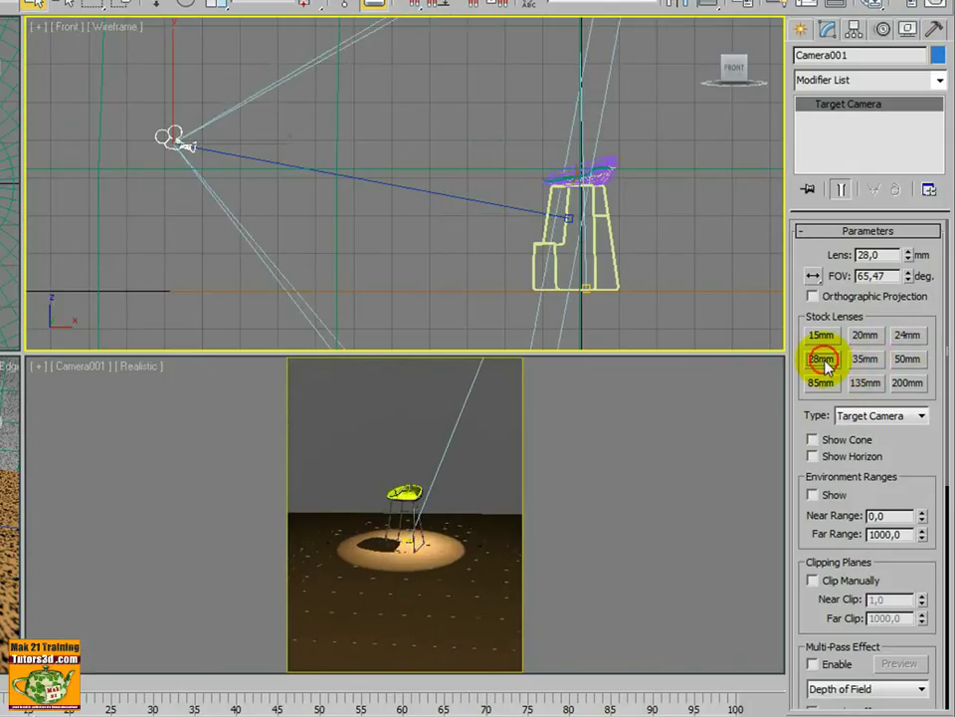
pyautogui.click(820, 335)
pyautogui.click(865, 358)
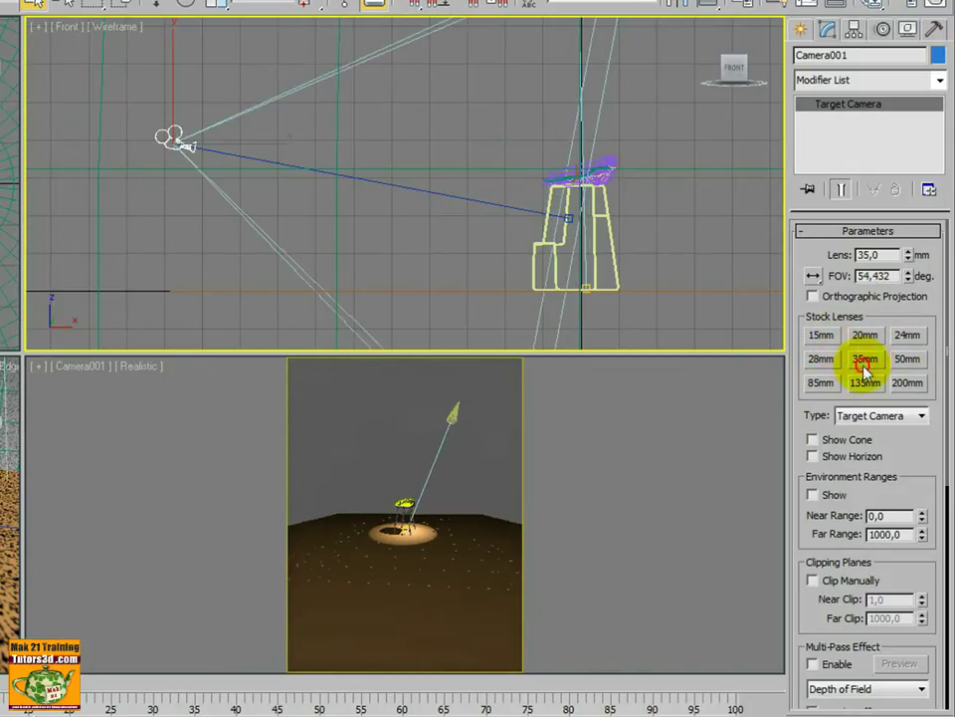
pyautogui.click(907, 358)
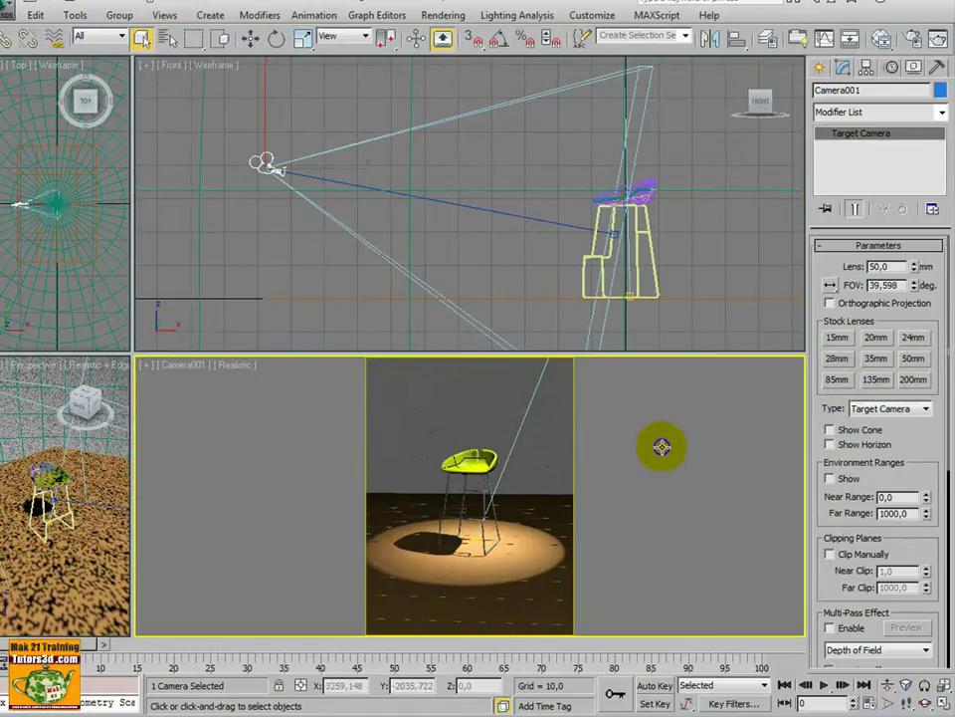
pyautogui.hotkey('shift', 'q')
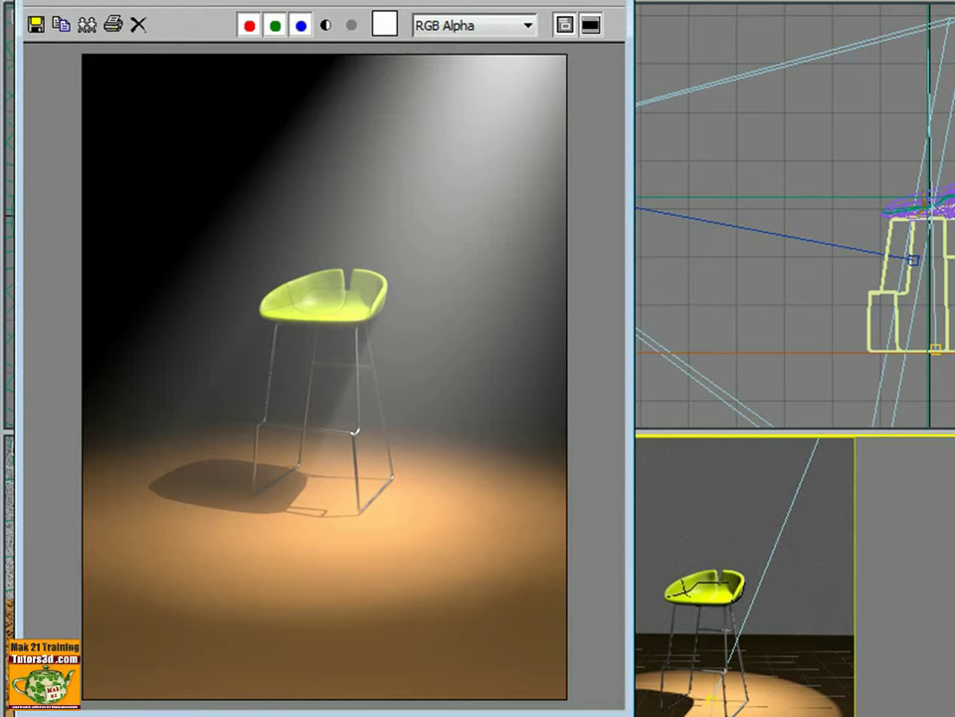
# Zoom out in the Front viewport and delete the enclosing Sphere001
pyautogui.click(795, 243)
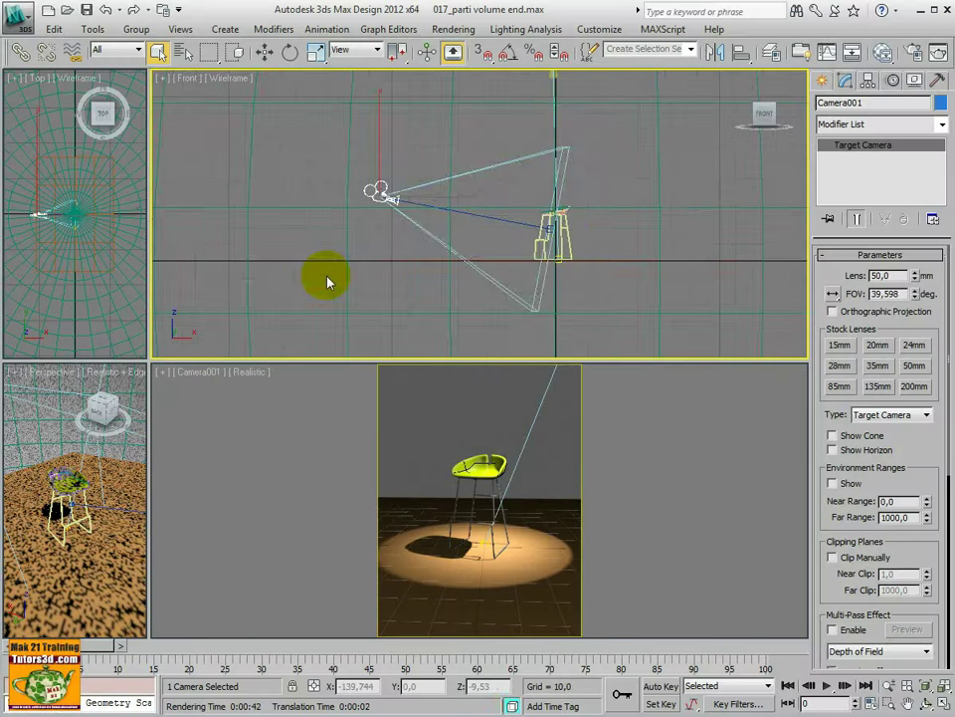
pyautogui.scroll(-3, 329, 282)
pyautogui.scroll(-2, 433, 235)
pyautogui.click(498, 184)
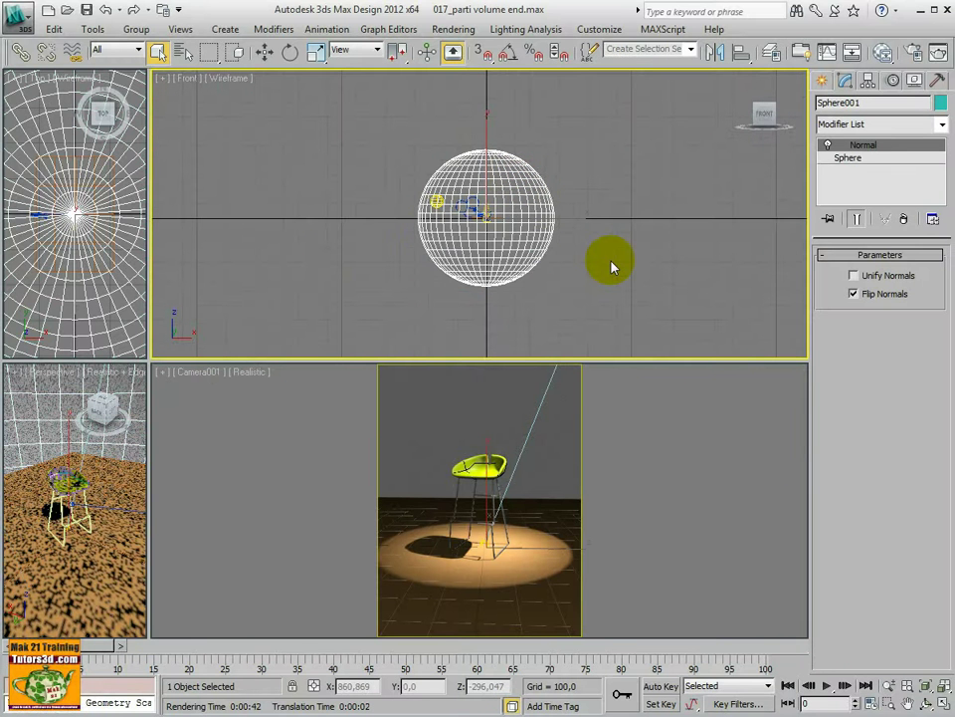
pyautogui.press('Delete')
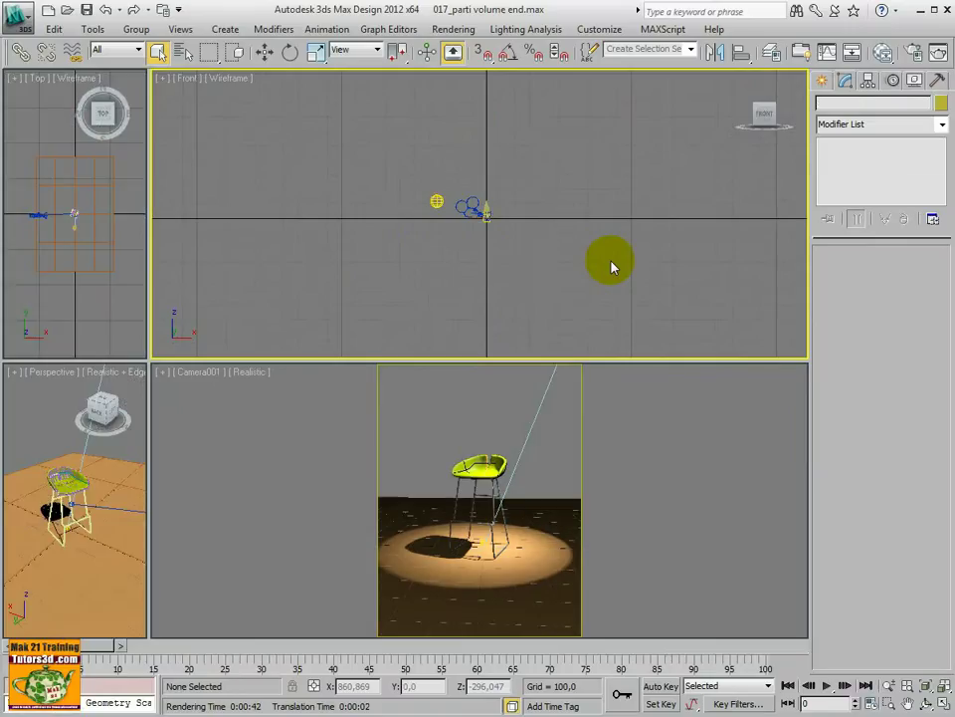
# Render the Camera001 view again from the Rendered Frame Window
pyautogui.click(671, 408)
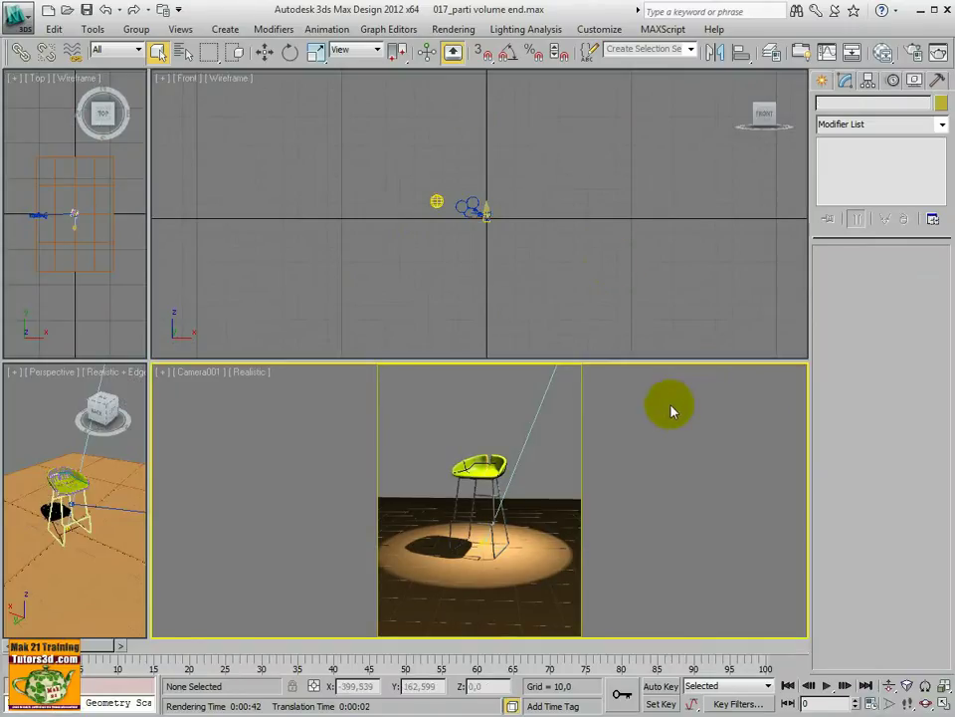
pyautogui.click(937, 57)
pyautogui.click(515, 664)
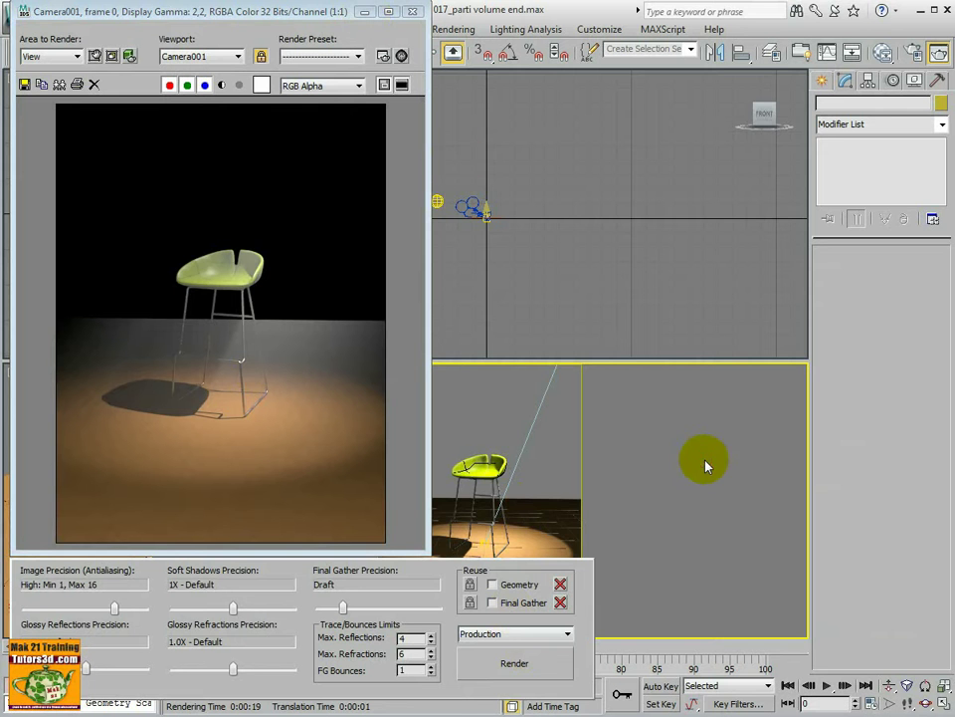
# Maximize the Camera001 viewport with Alt+W and position the Rendered Frame Window beside it
pyautogui.hotkey('alt', 'w')
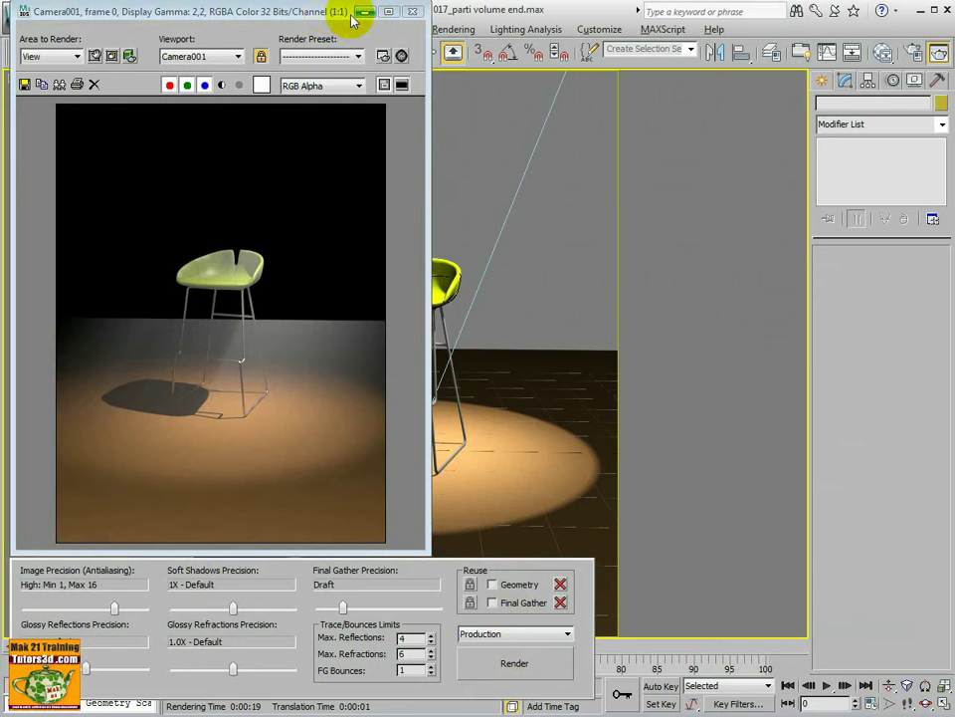
pyautogui.moveTo(350, 15)
pyautogui.mouseDown()
pyautogui.moveTo(559, 26)
pyautogui.moveTo(946, 20)
pyautogui.mouseUp()
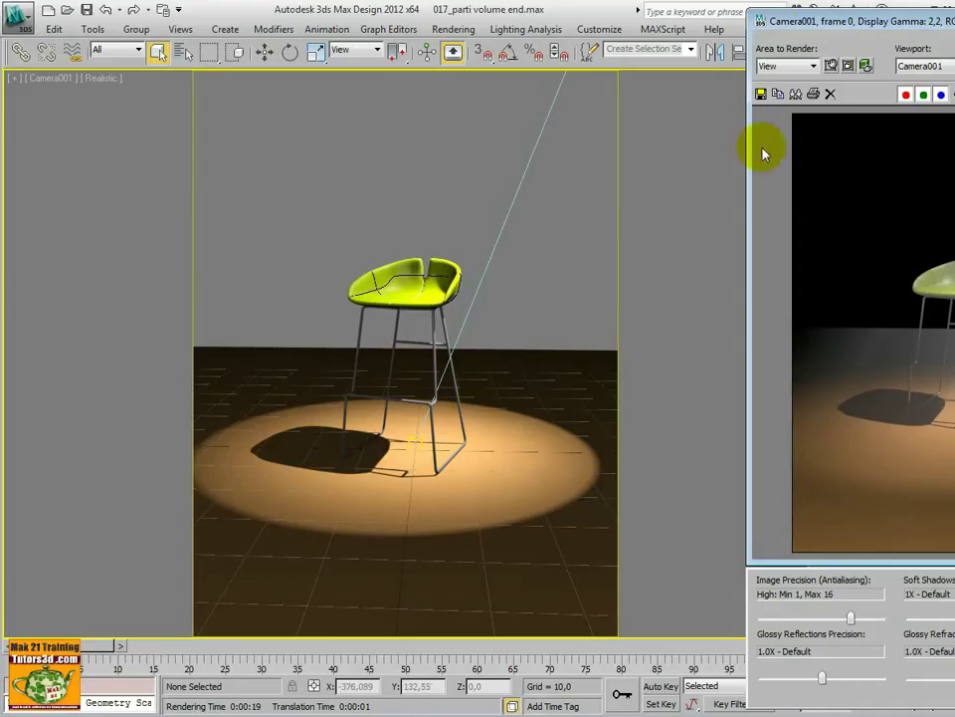
pyautogui.moveTo(776, 20); pyautogui.dragTo(177, 22)
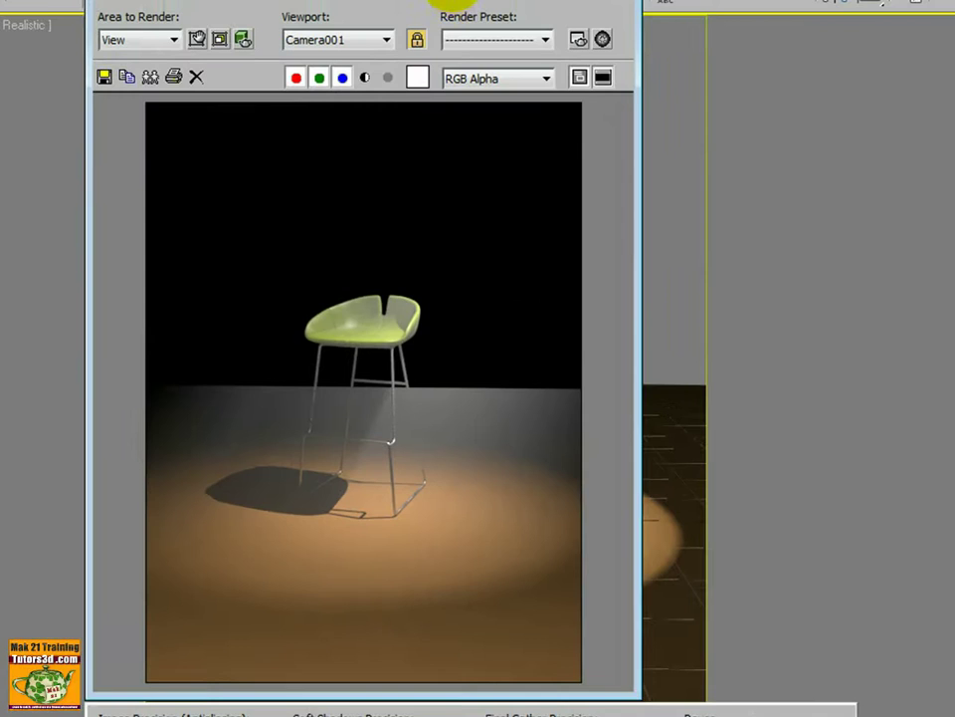
pyautogui.moveTo(358, 44)
pyautogui.mouseDown()
pyautogui.moveTo(895, 44)
pyautogui.moveTo(70, 5)
pyautogui.moveTo(203, 4)
pyautogui.mouseUp()
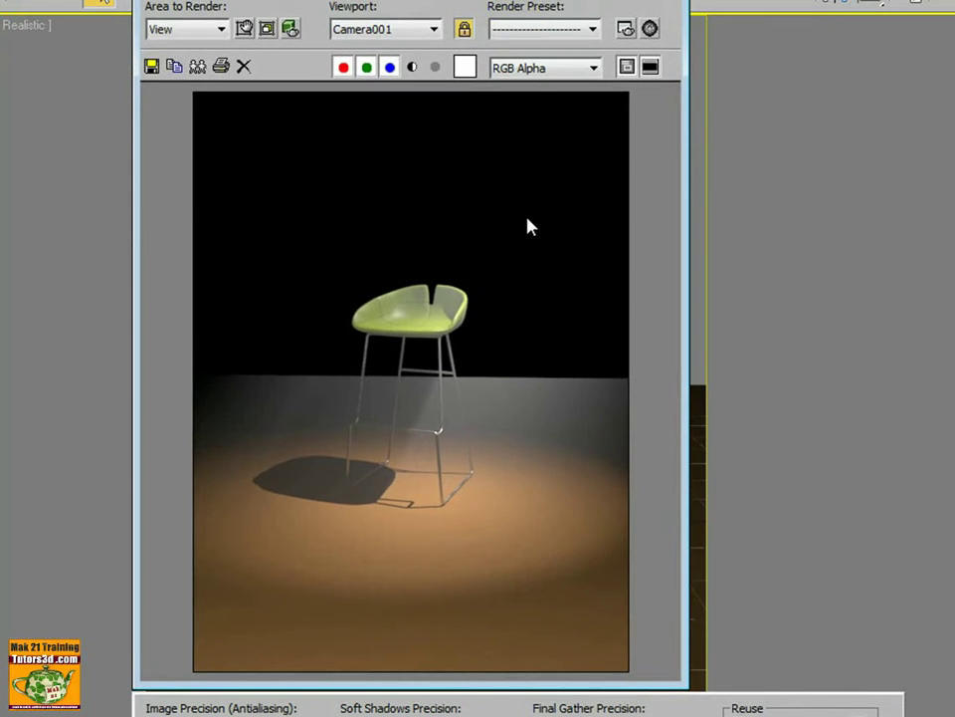